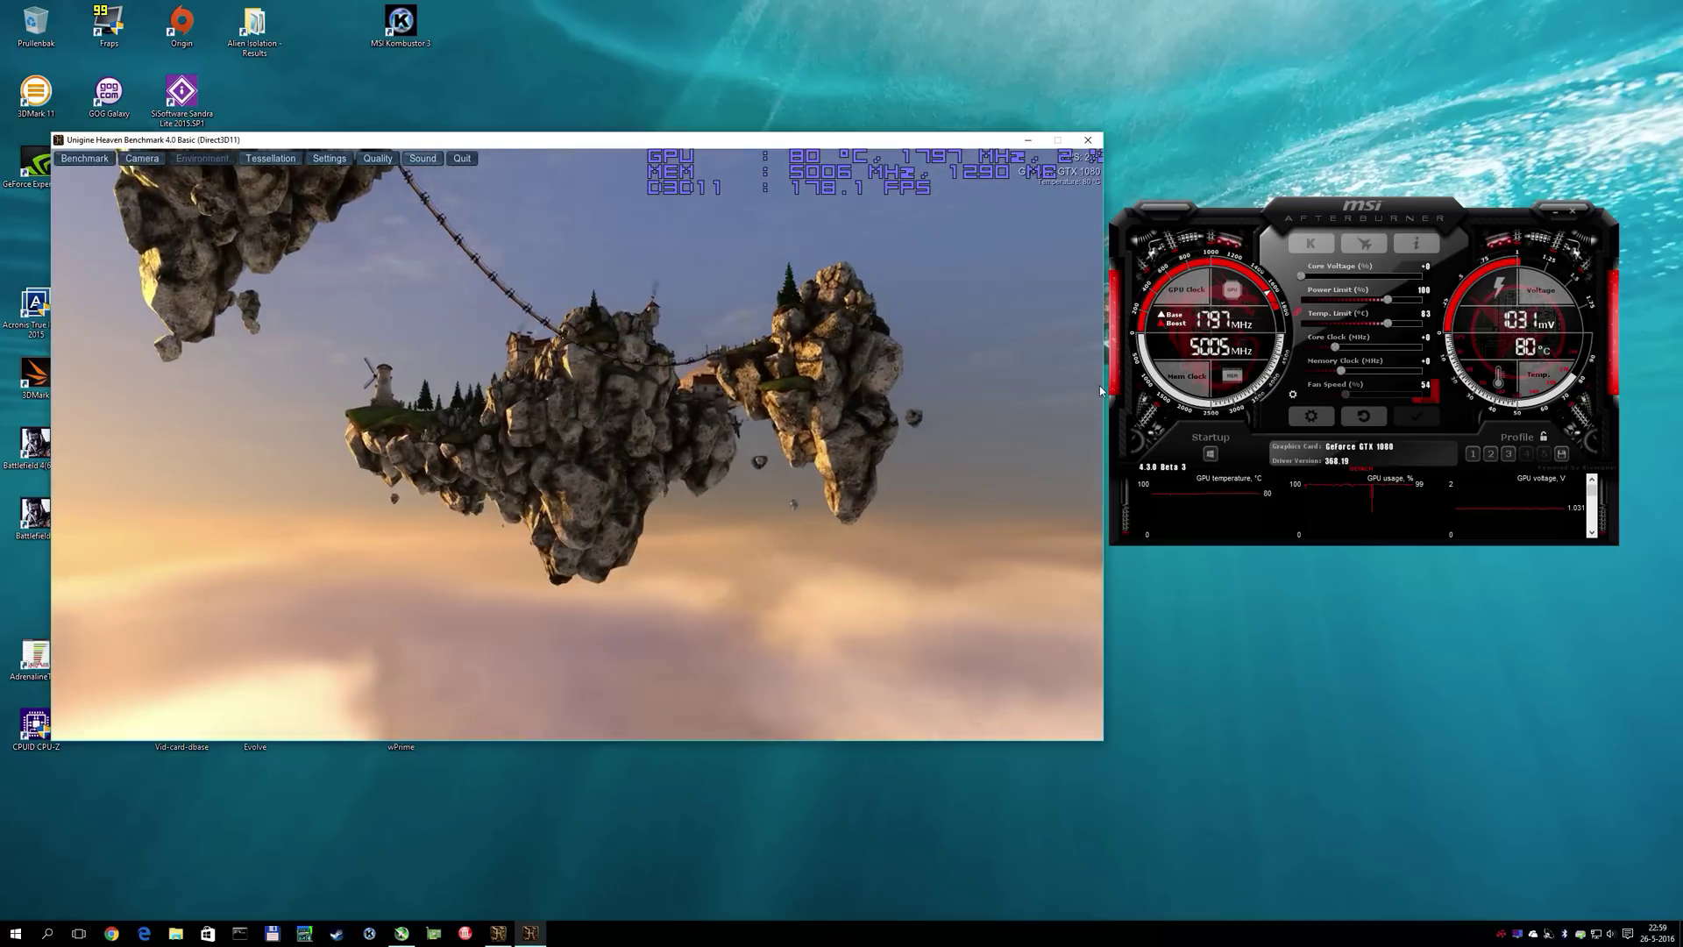
- Raise the Afterburner window and briefly open, reposition and close the voltage/frequency curve editor
{"action": "left_click_drag", "start_coordinate": [1281, 217], "coordinate": [1281, 165]}
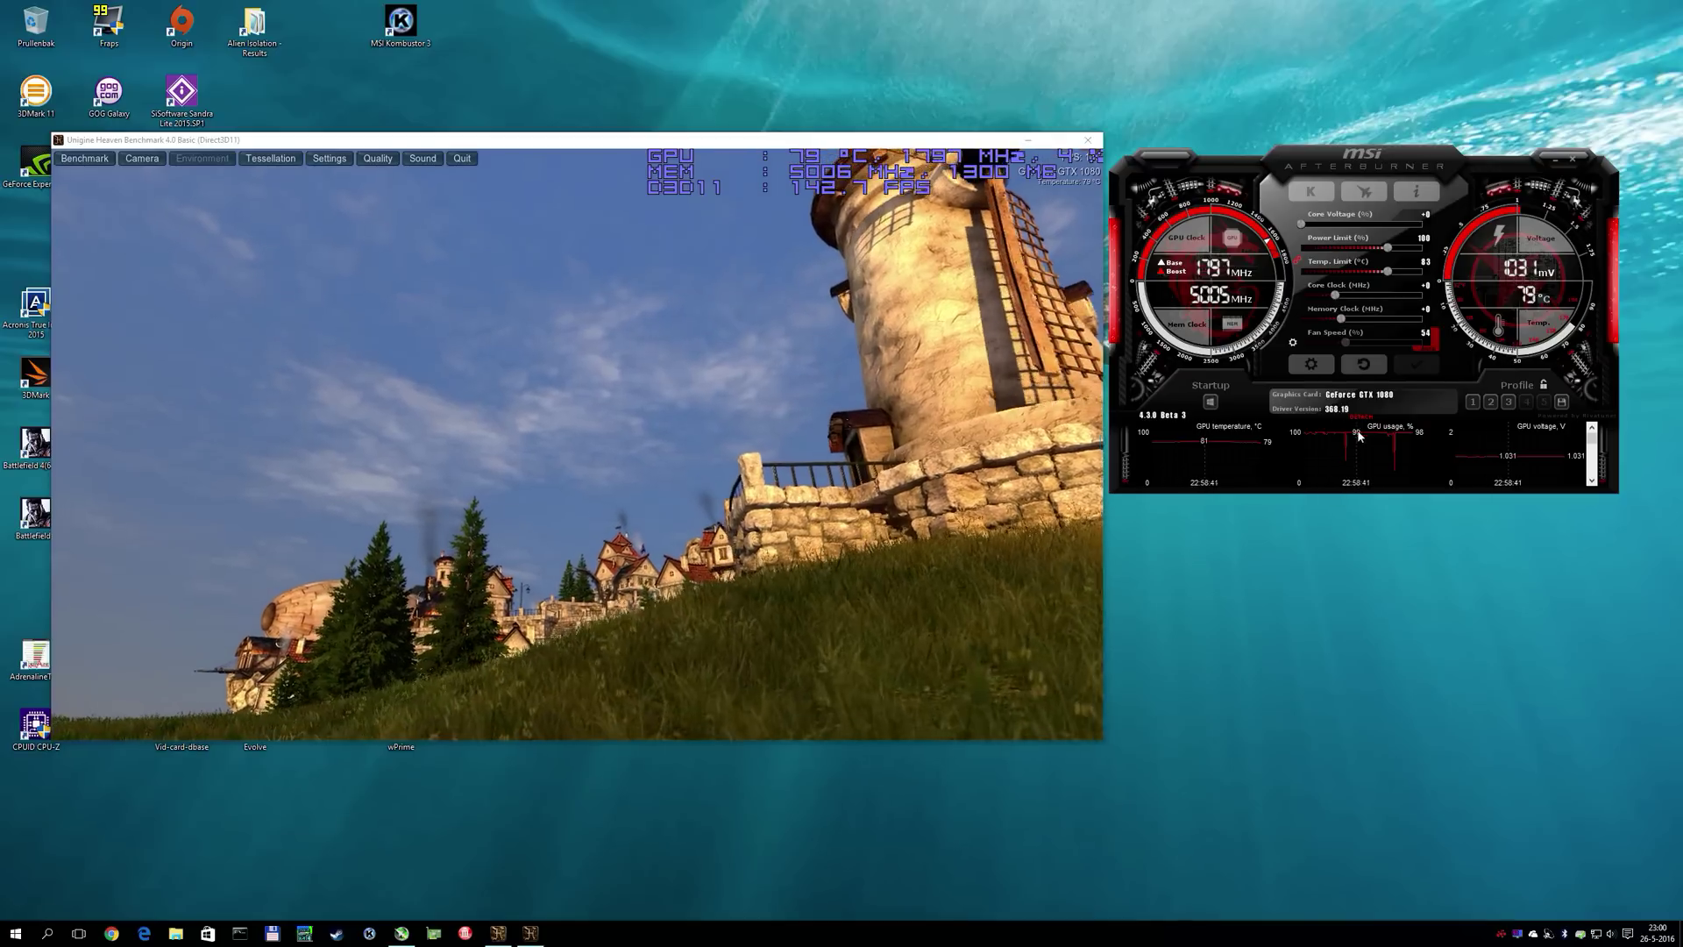
{"action": "left_click", "coordinate": [1244, 395]}
{"action": "key", "text": "ctrl+f"}
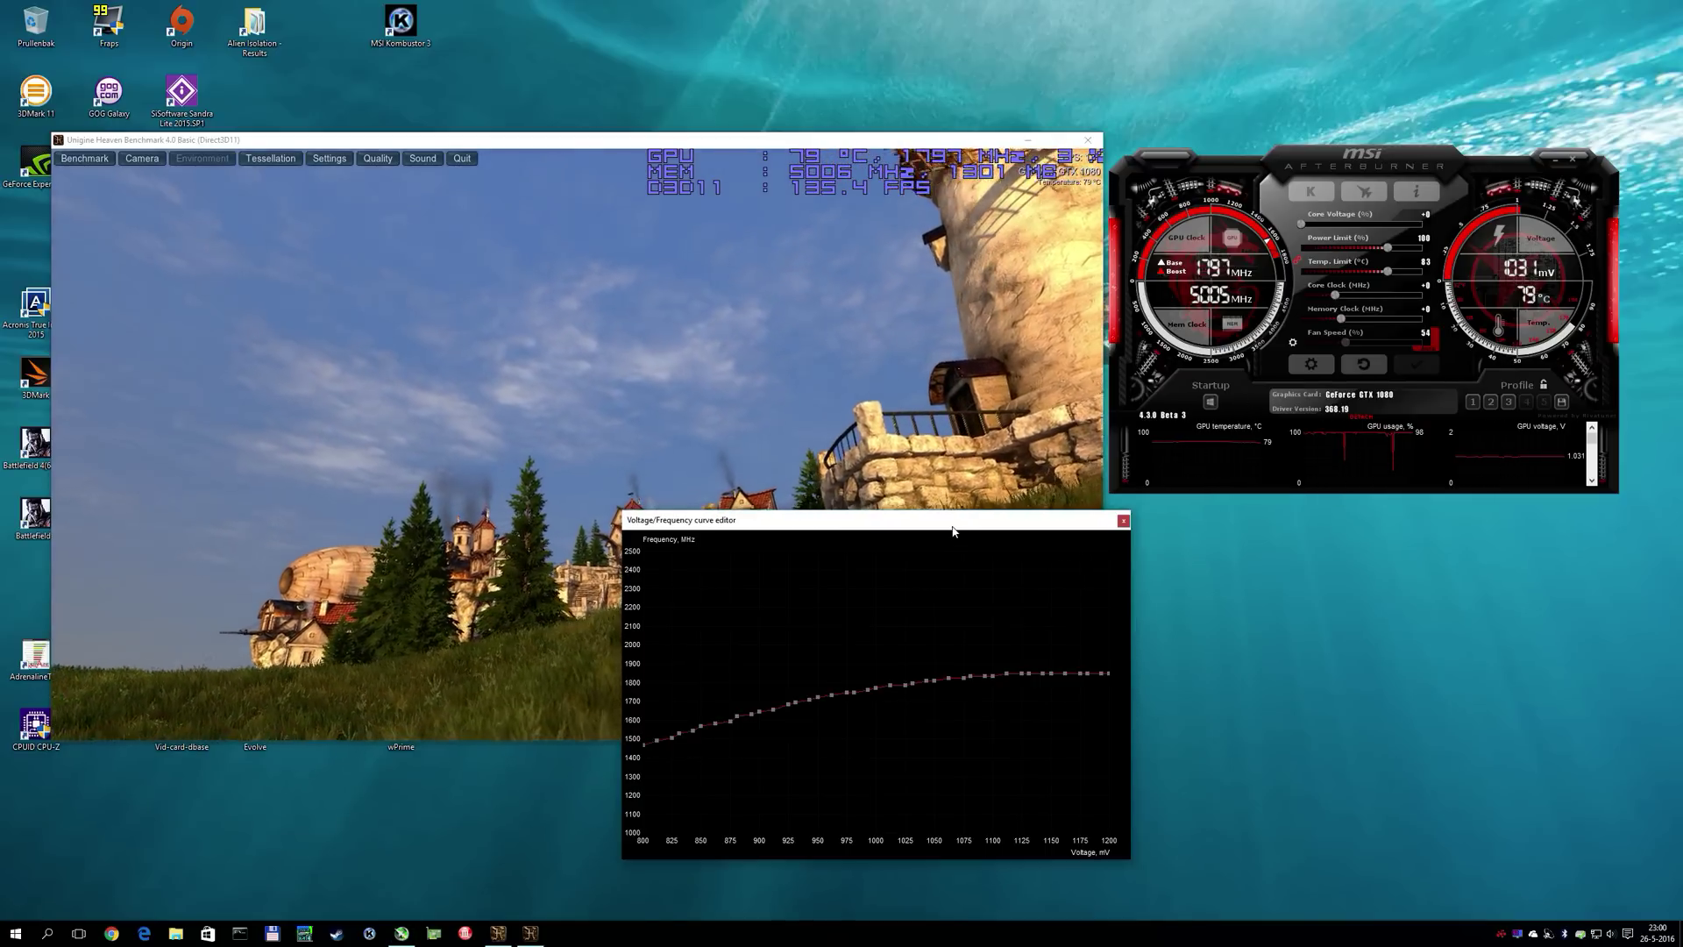
{"action": "left_click_drag", "start_coordinate": [953, 530], "coordinate": [1444, 519]}
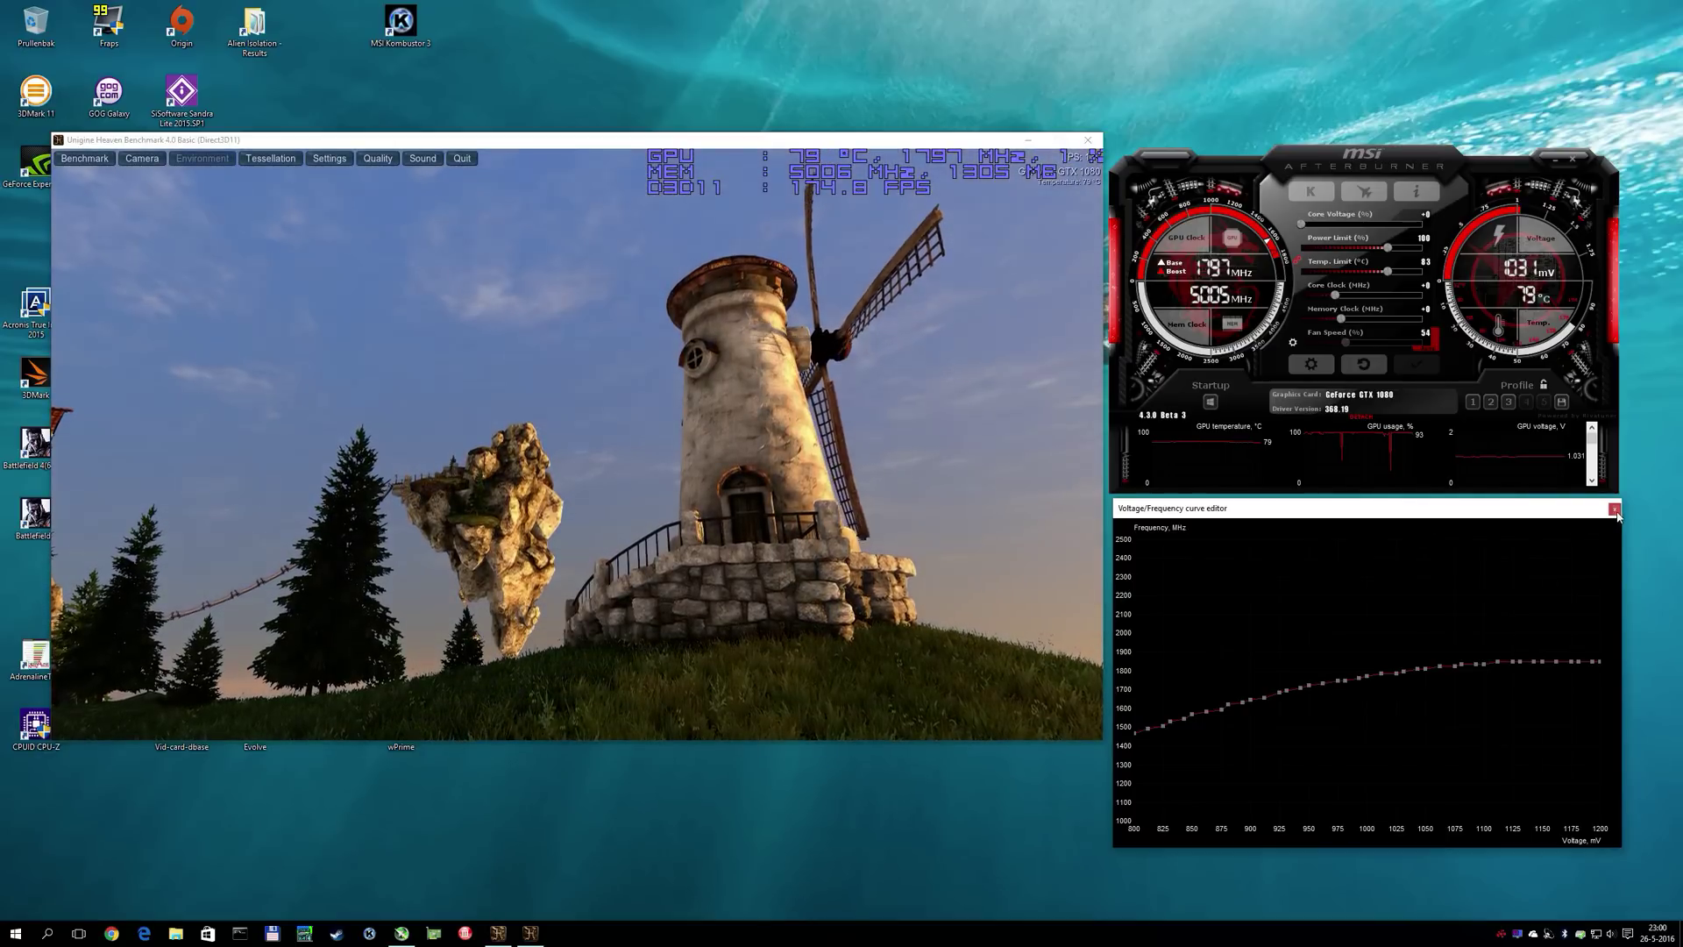
{"action": "left_click", "coordinate": [1617, 514]}
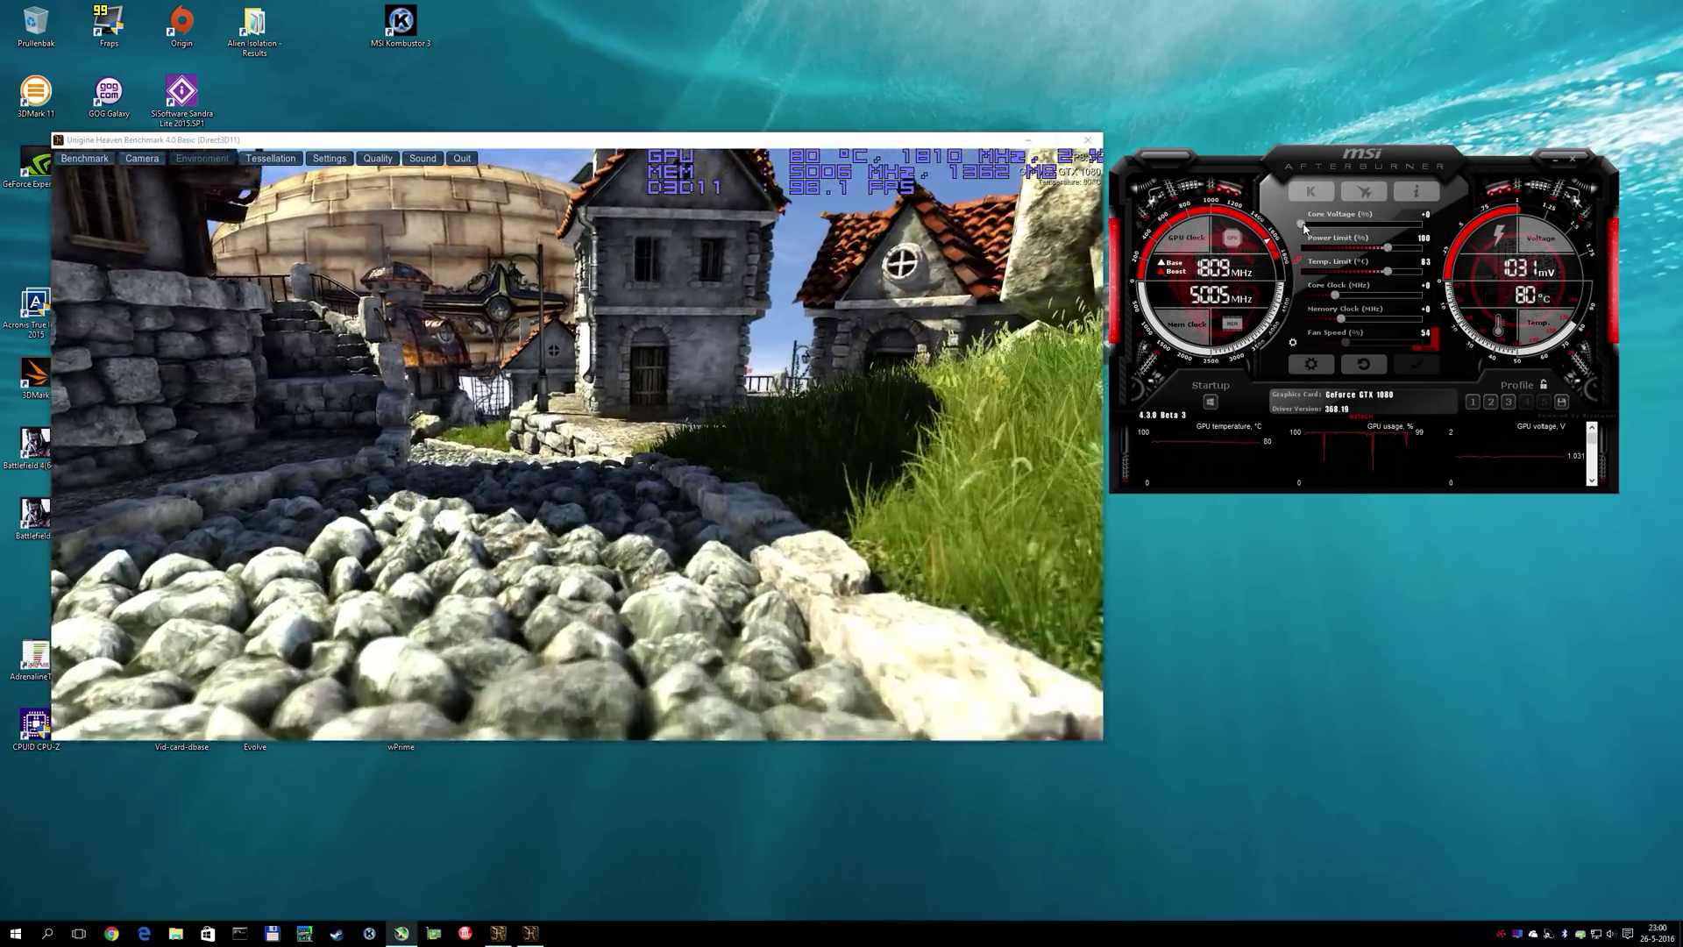
- Set core voltage +80, power limit 120, temp limit 85, core clock +122, memory +220
{"action": "left_click_drag", "start_coordinate": [1303, 225], "coordinate": [1385, 226]}
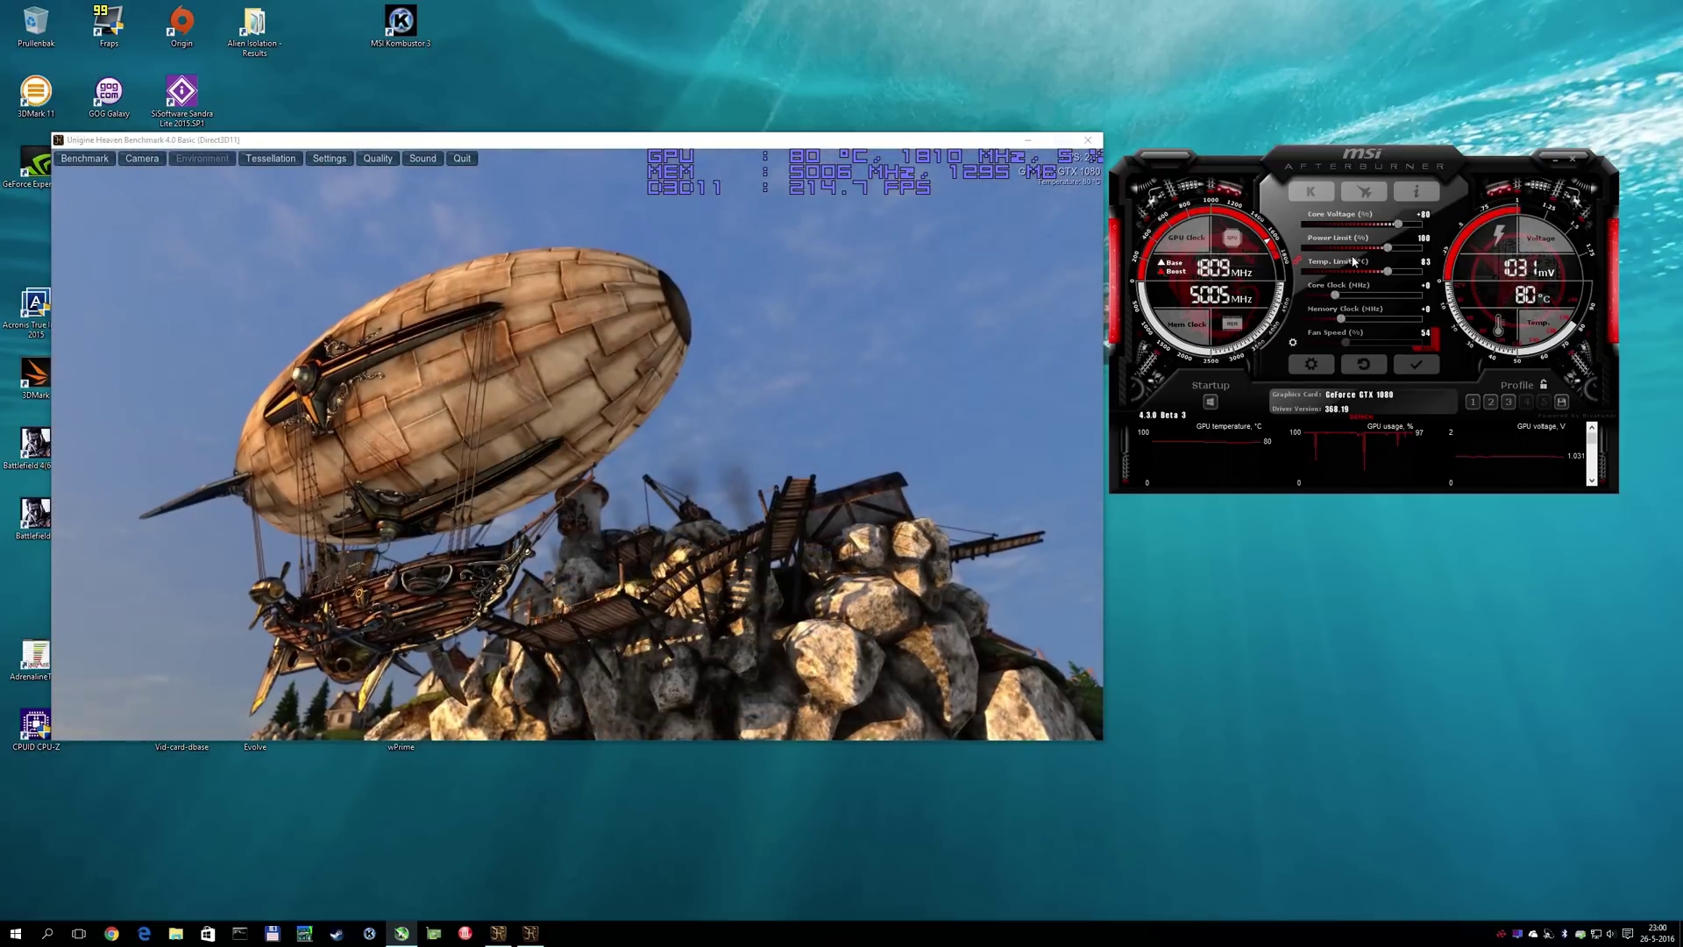
{"action": "left_click_drag", "start_coordinate": [1389, 252], "coordinate": [1428, 260]}
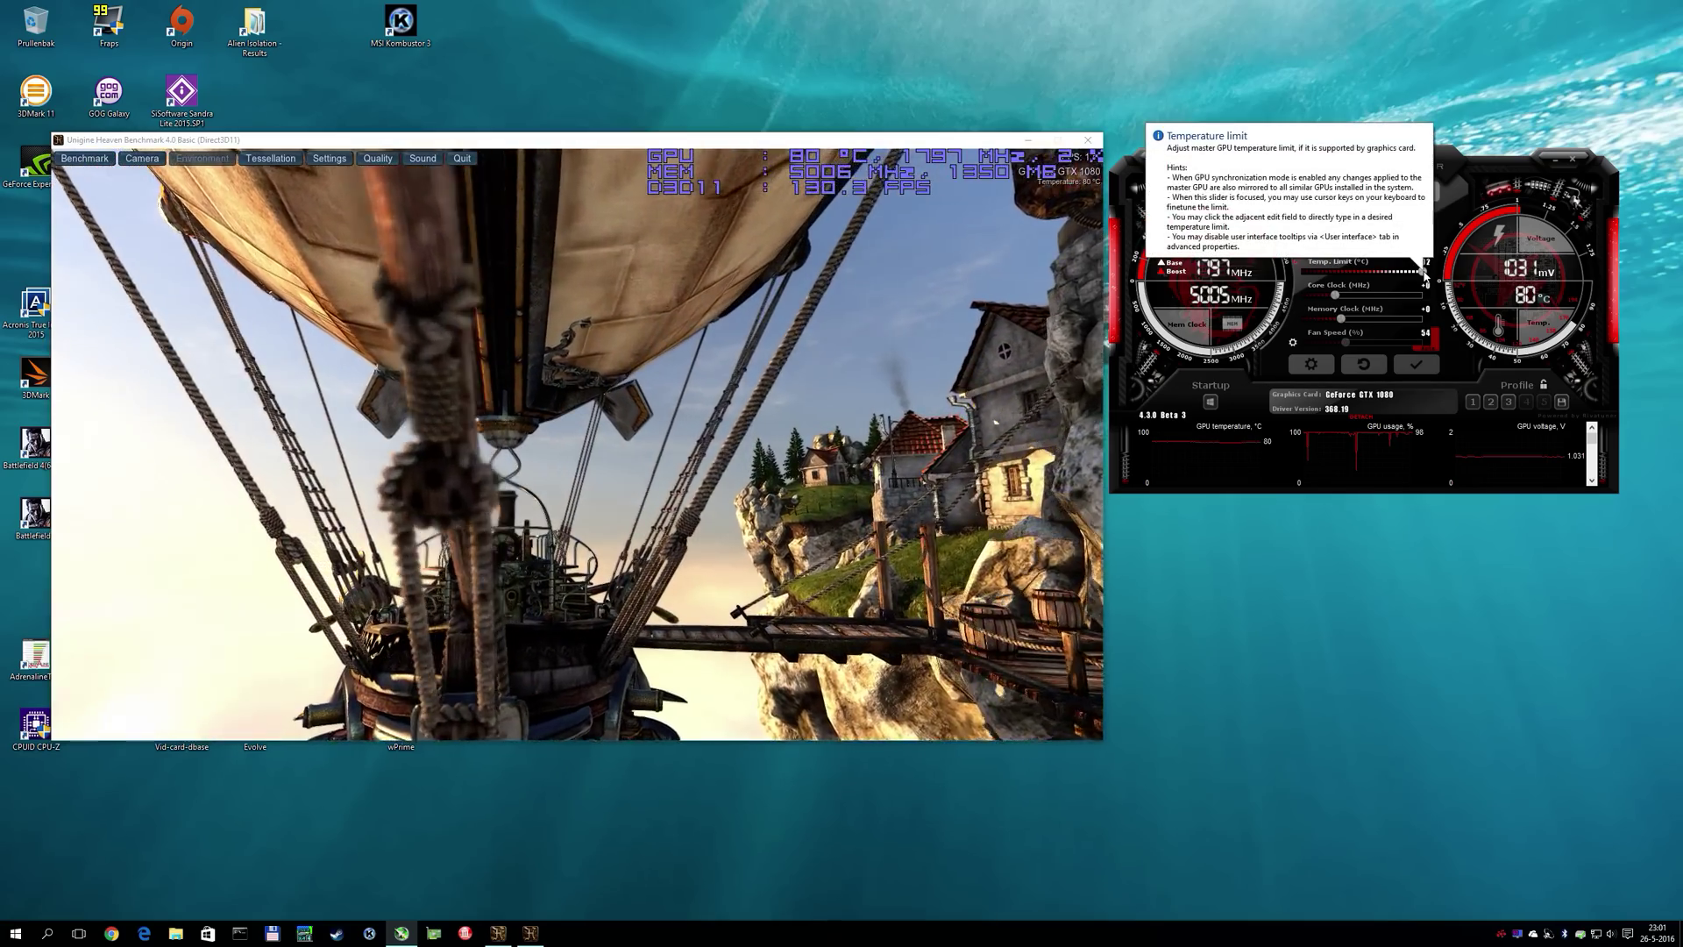
{"action": "left_click_drag", "start_coordinate": [1424, 275], "coordinate": [1420, 274]}
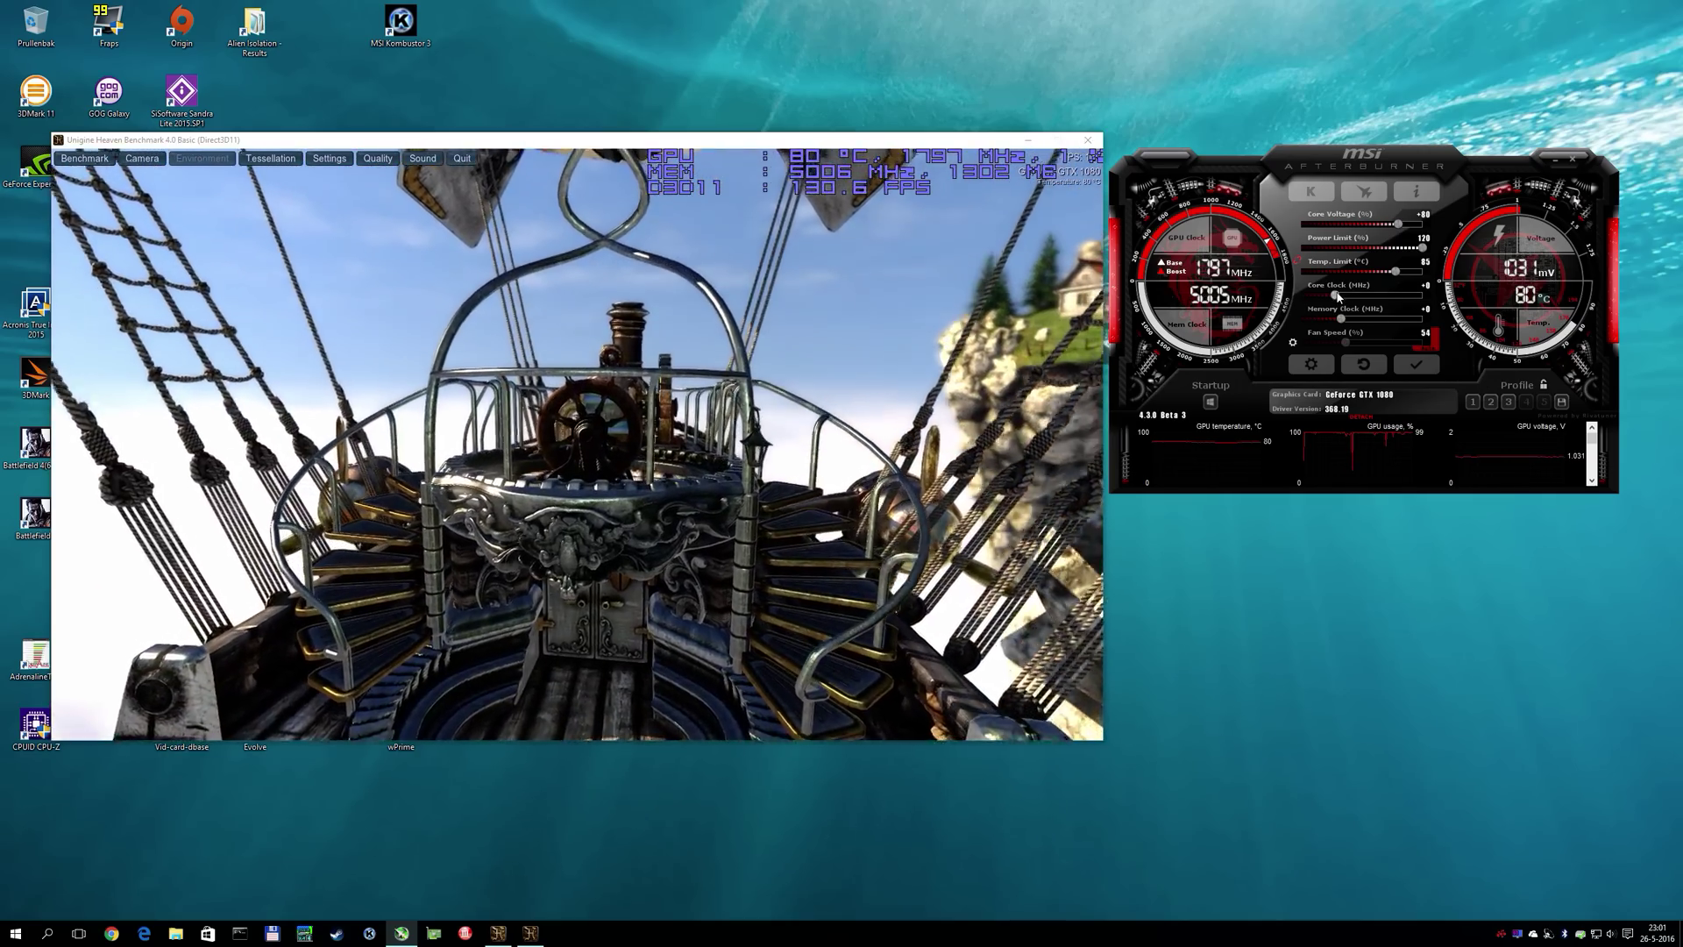
{"action": "left_click_drag", "start_coordinate": [1339, 297], "coordinate": [1349, 300]}
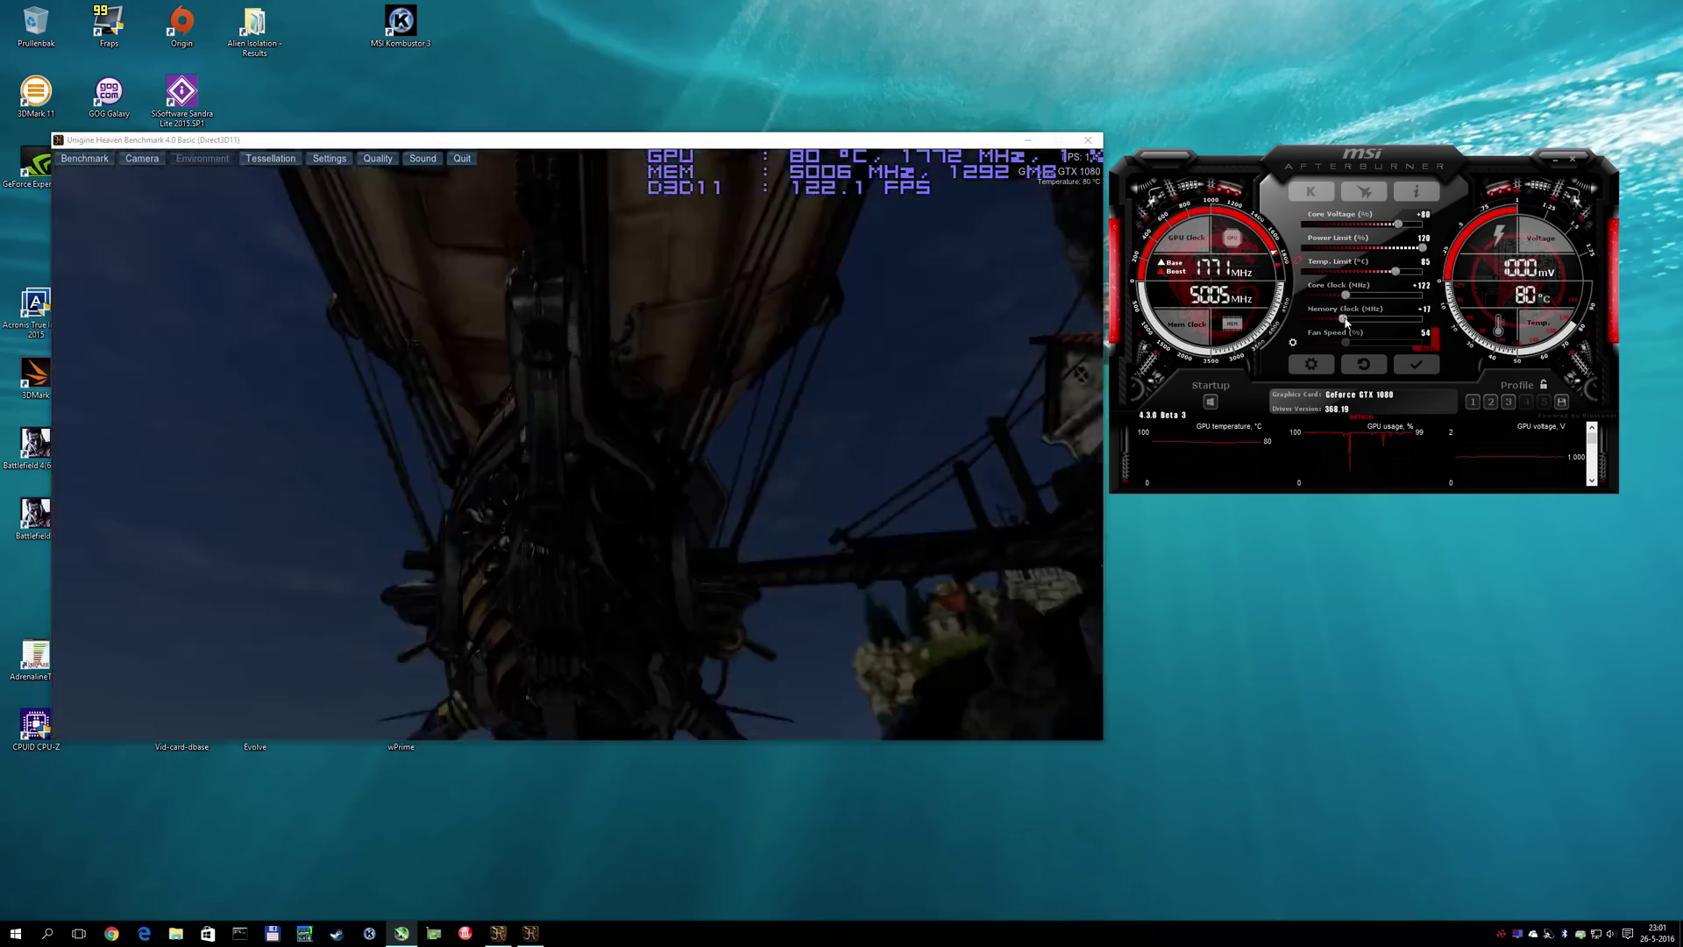
{"action": "left_click_drag", "start_coordinate": [1343, 319], "coordinate": [1359, 322]}
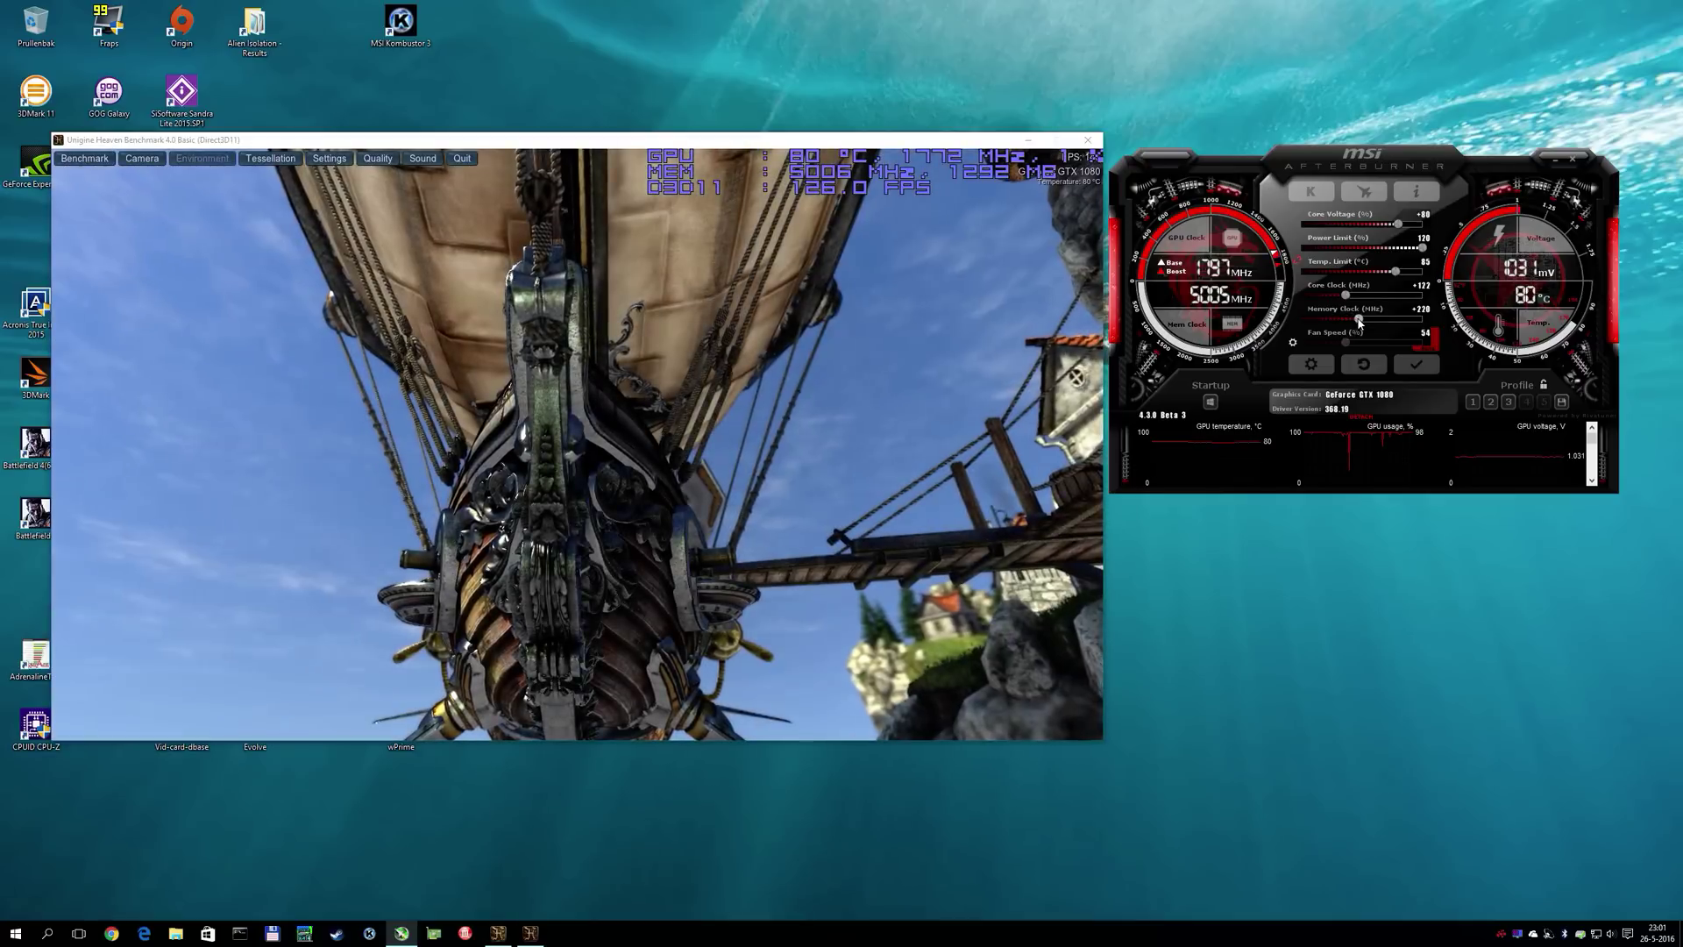
{"action": "left_click", "coordinate": [1408, 362]}
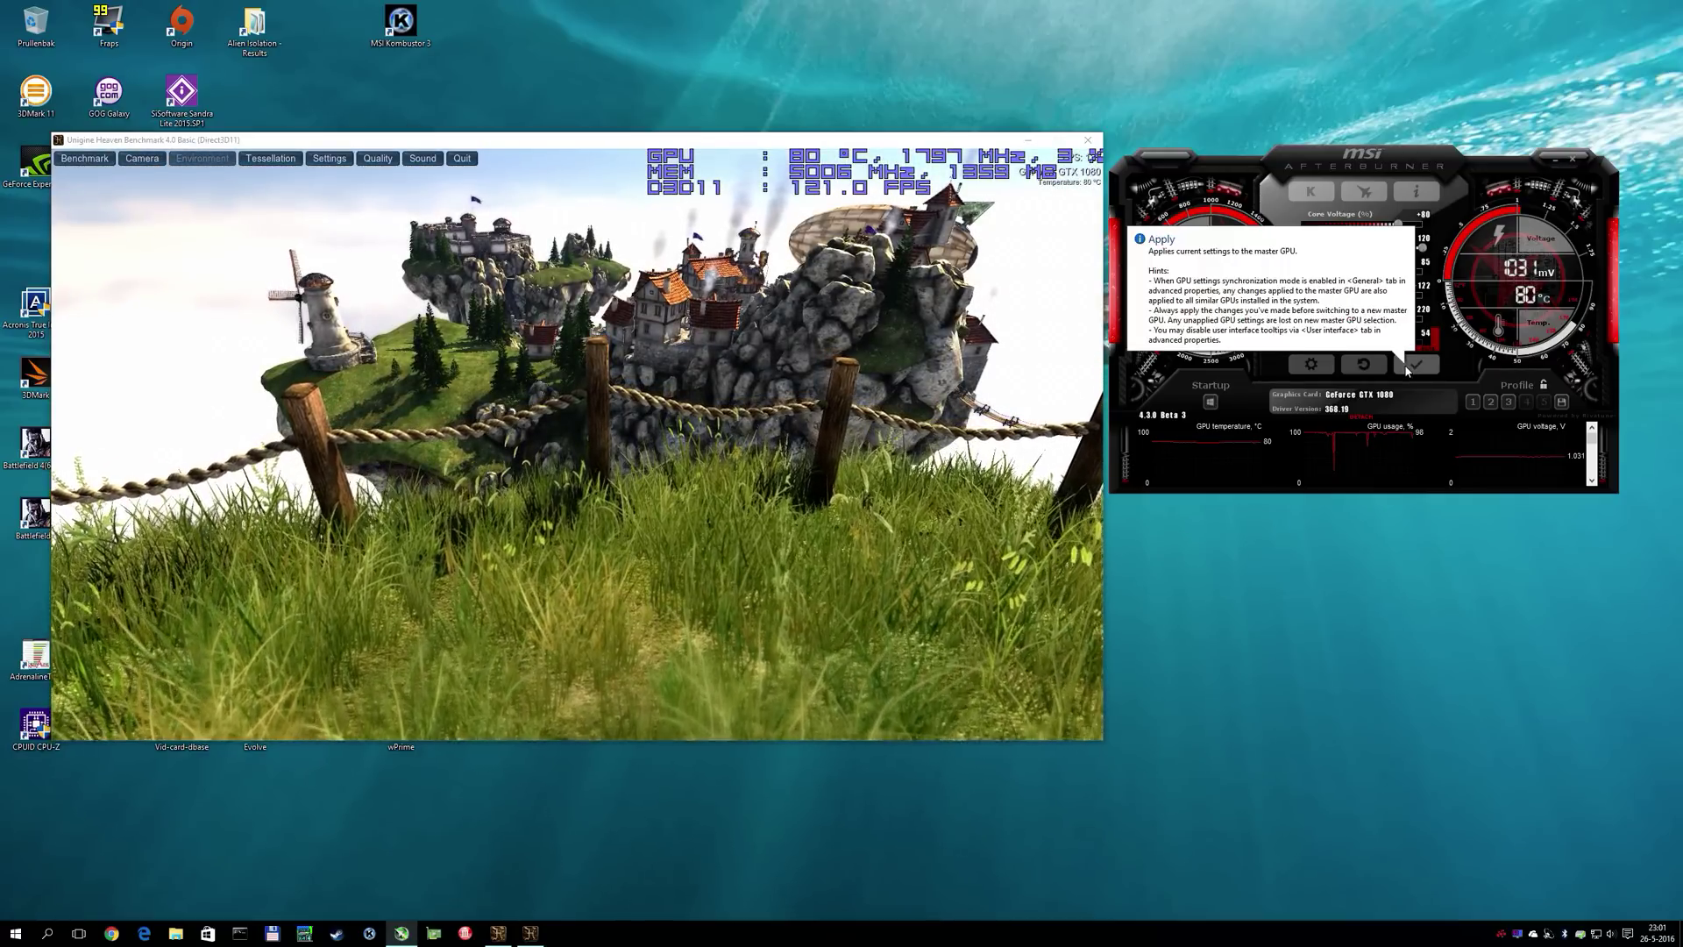
- Apply the overclock for 1949 MHz core and 5224 MHz memory, then start the Heaven benchmark
{"action": "left_click", "coordinate": [1411, 365]}
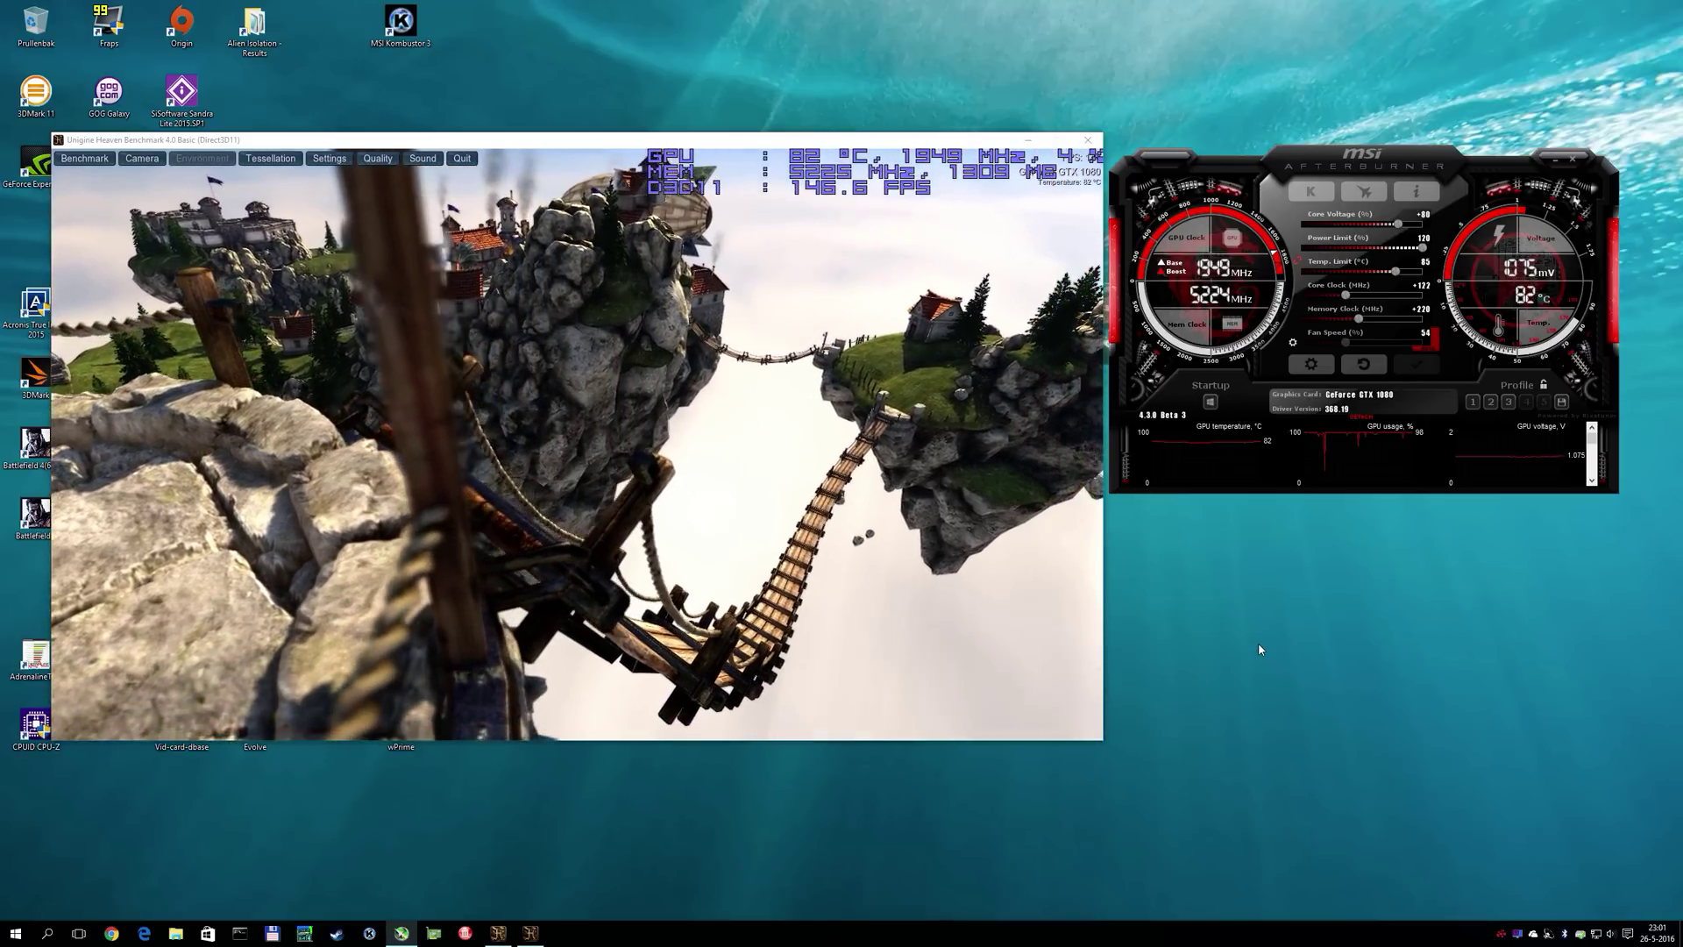
{"action": "key", "text": "F9"}
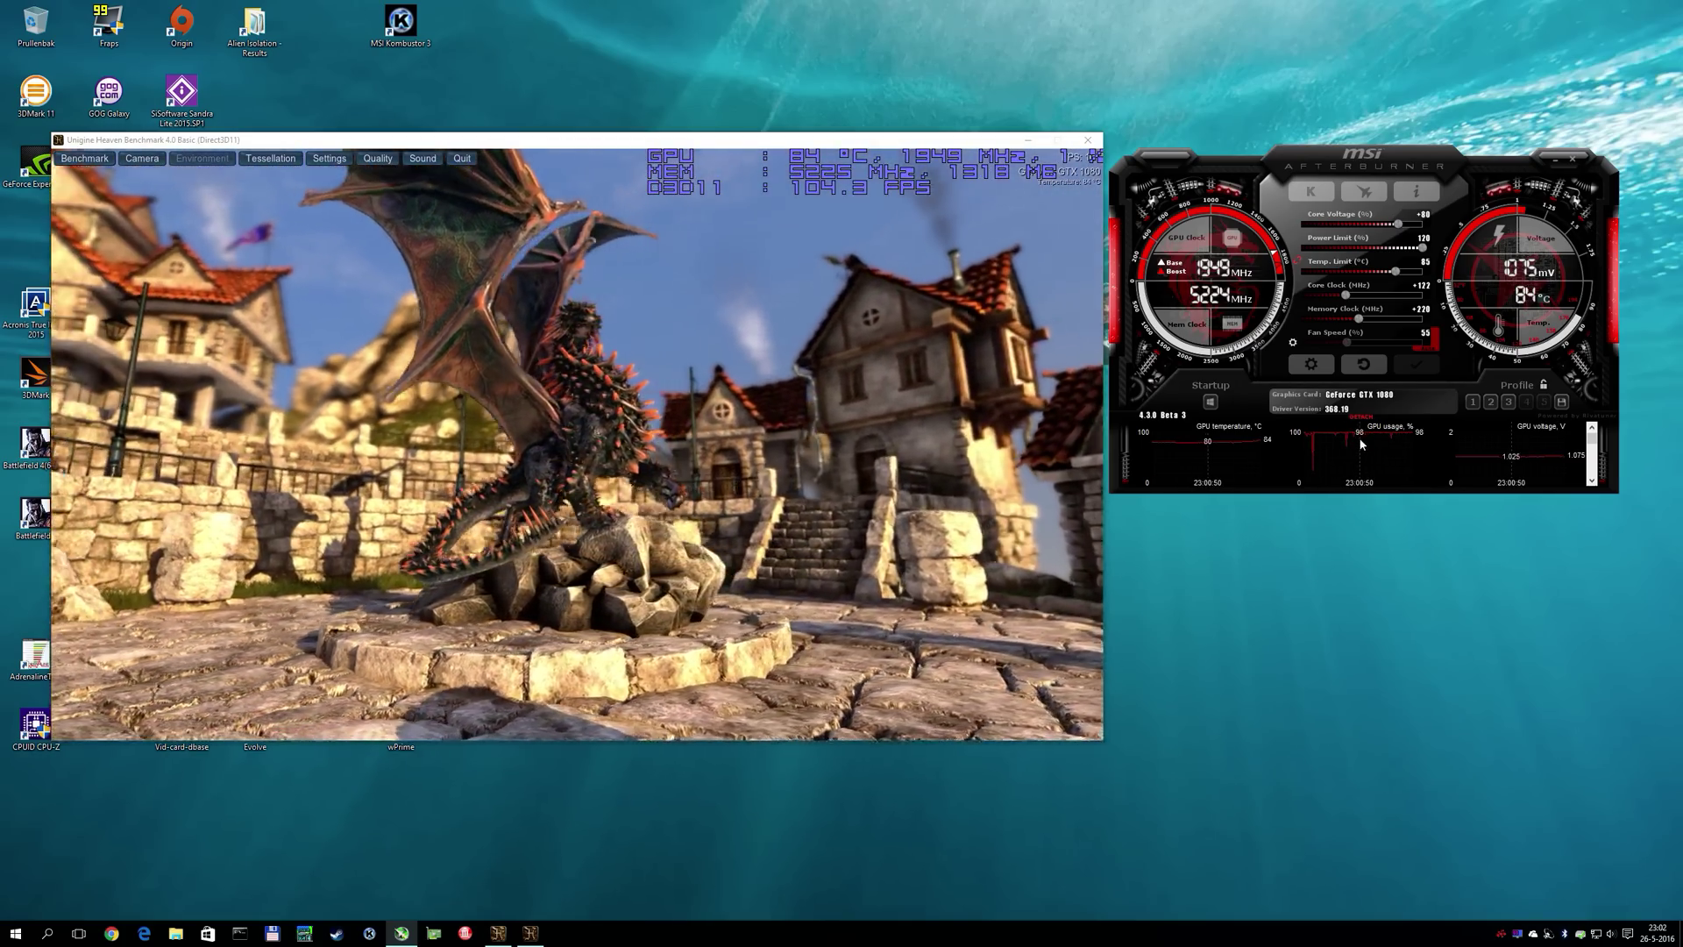
{"action": "left_click", "coordinate": [1361, 418]}
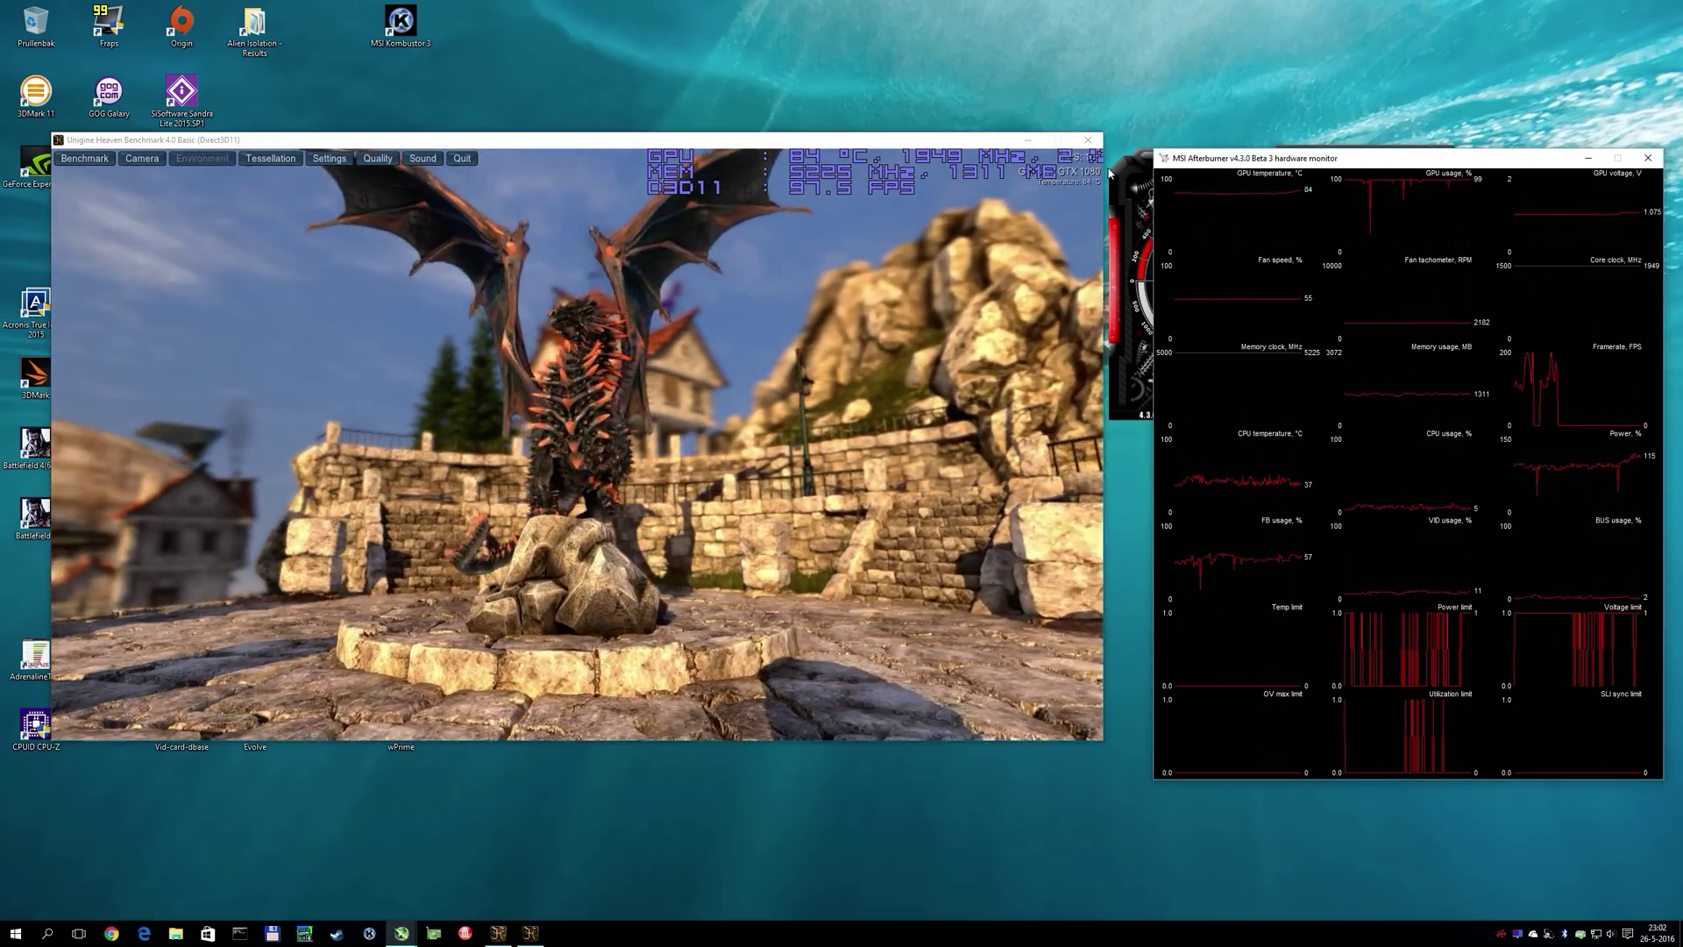
- Centre the Afterburner window and reset to stock: +0 offsets, 100% power limit
{"action": "left_click_drag", "start_coordinate": [1110, 172], "coordinate": [642, 244]}
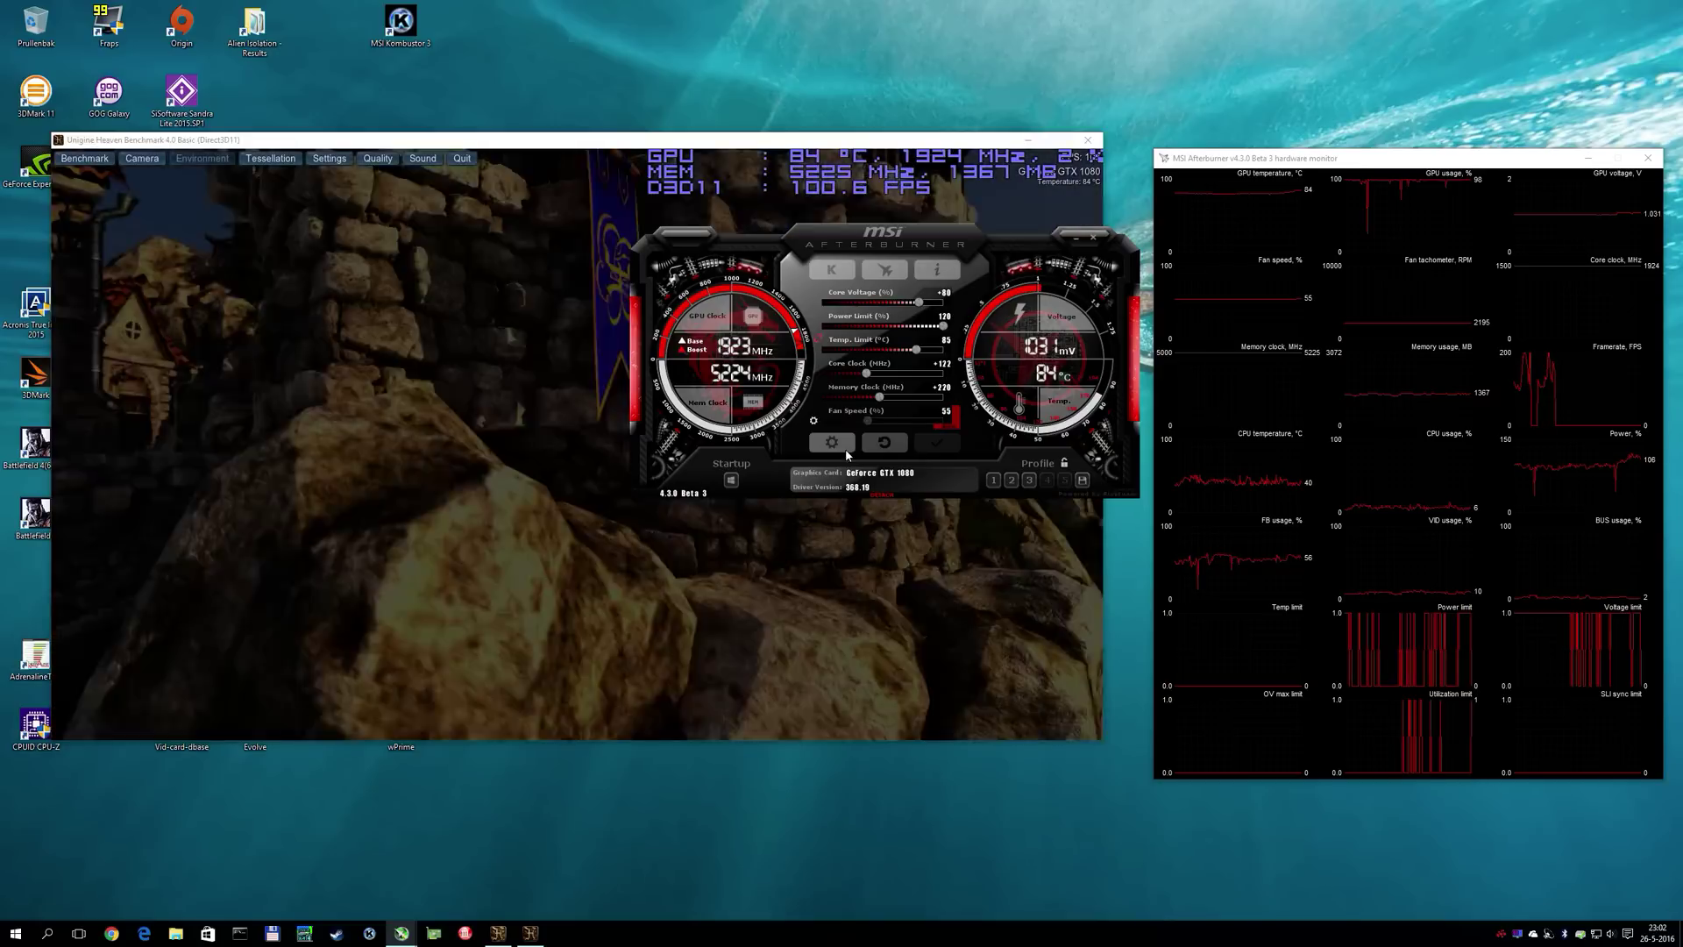
{"action": "left_click", "coordinate": [884, 442]}
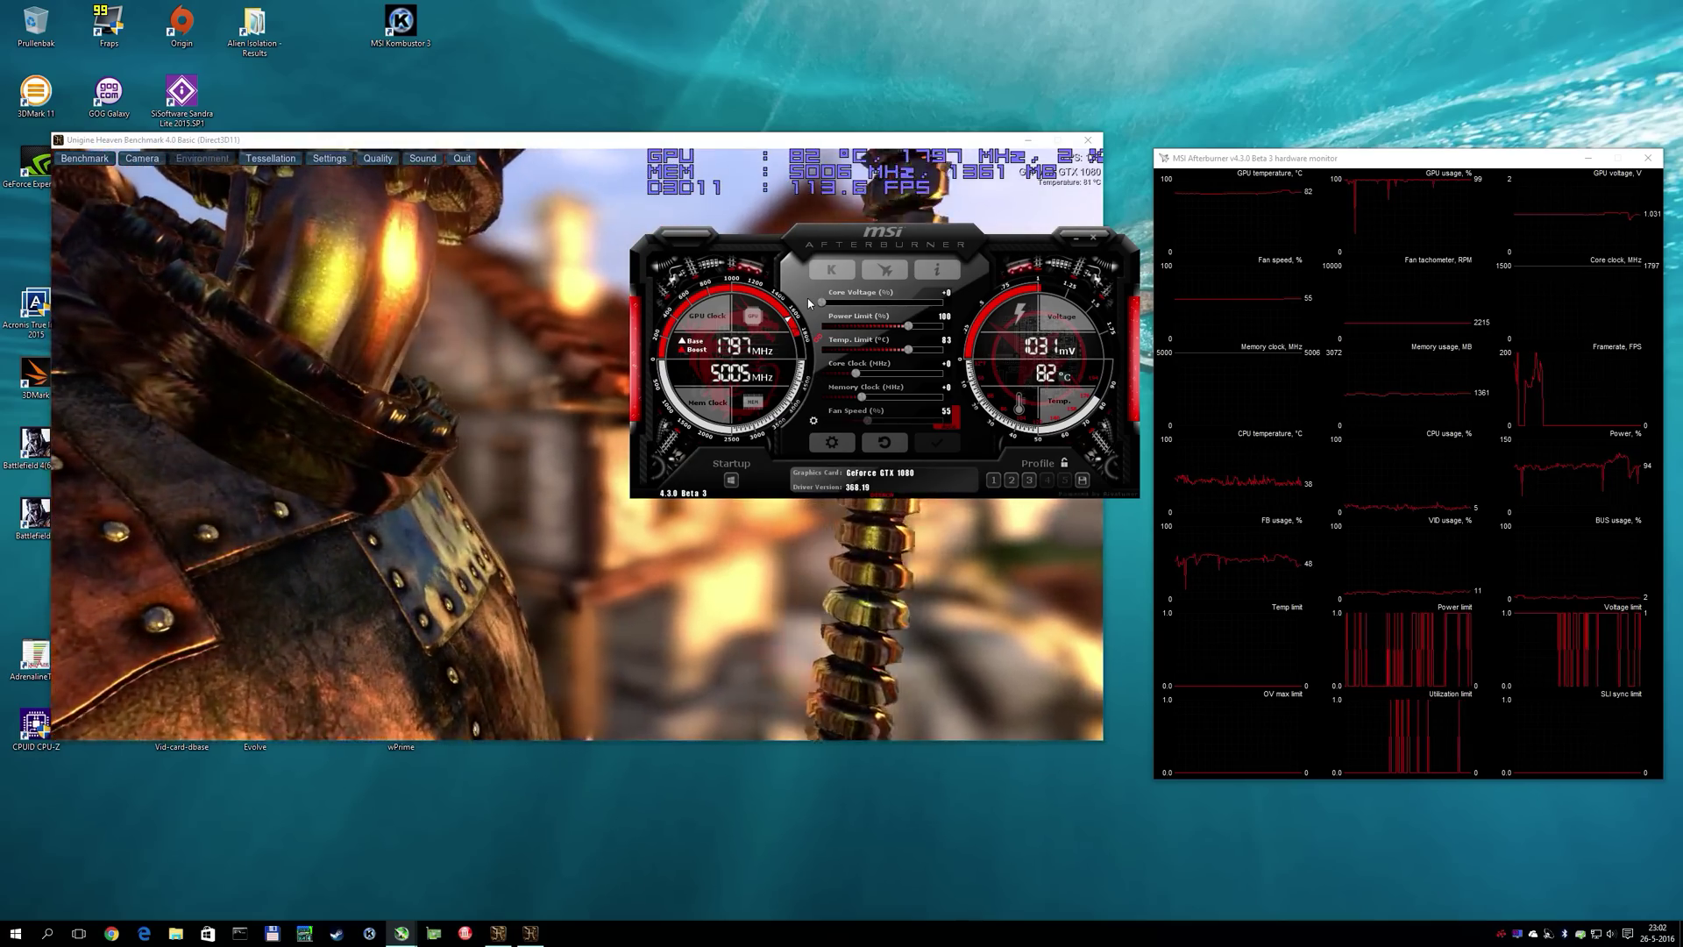
{"action": "key", "text": "ctrl+f"}
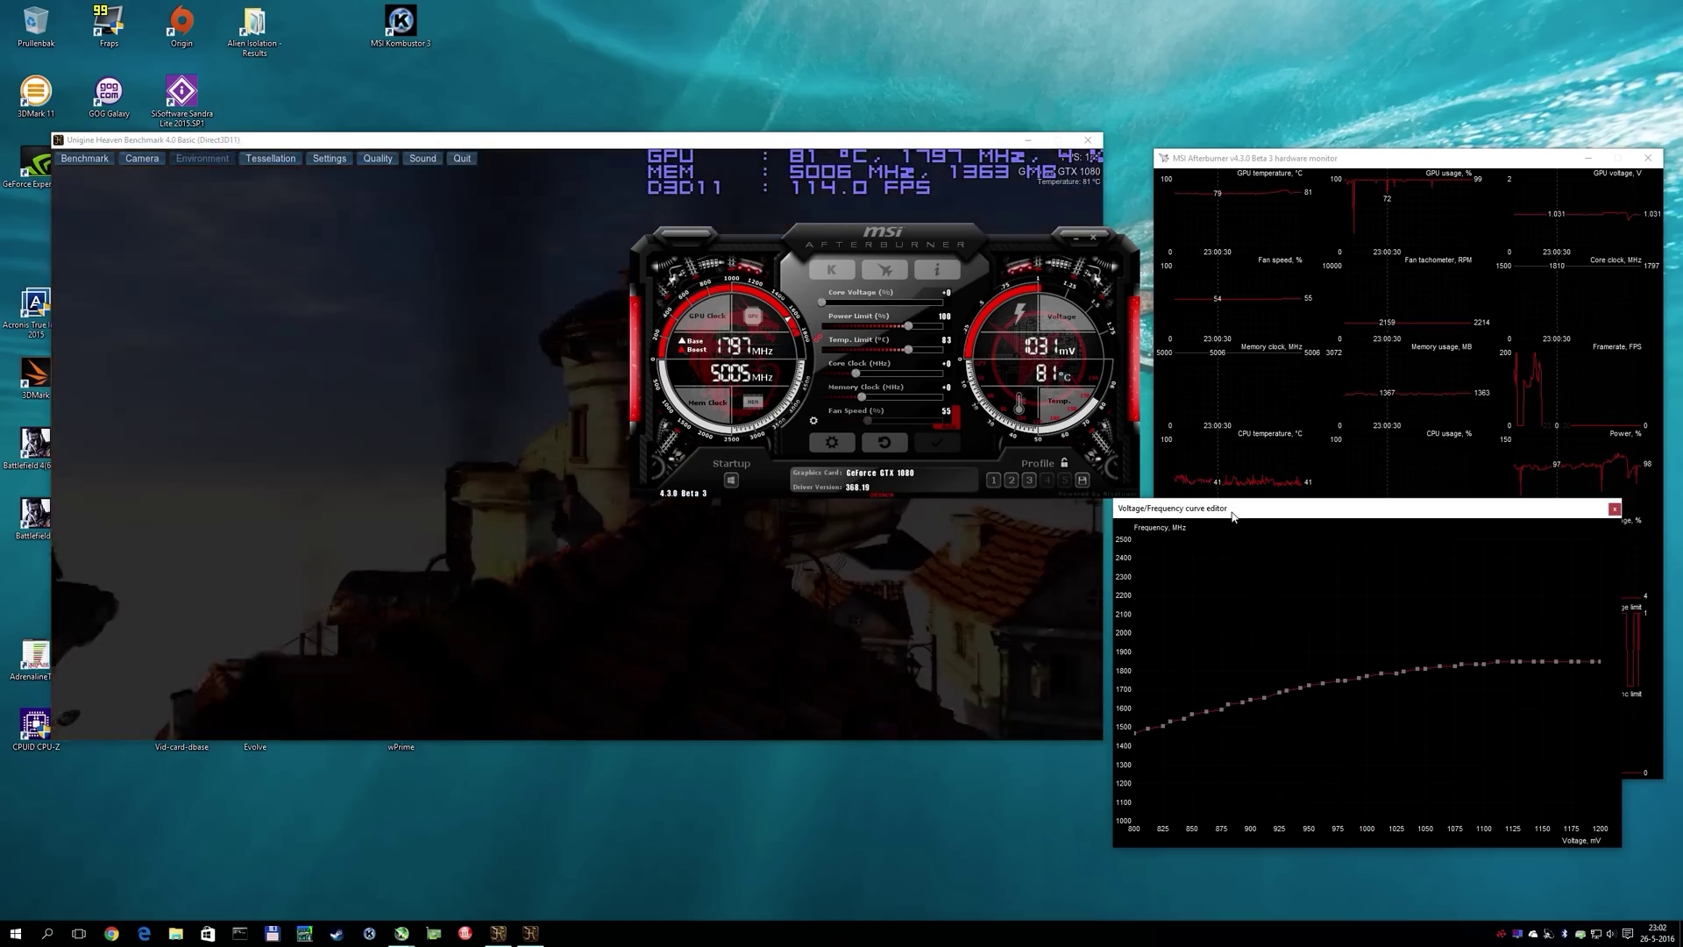
{"action": "left_click_drag", "start_coordinate": [1232, 515], "coordinate": [749, 515]}
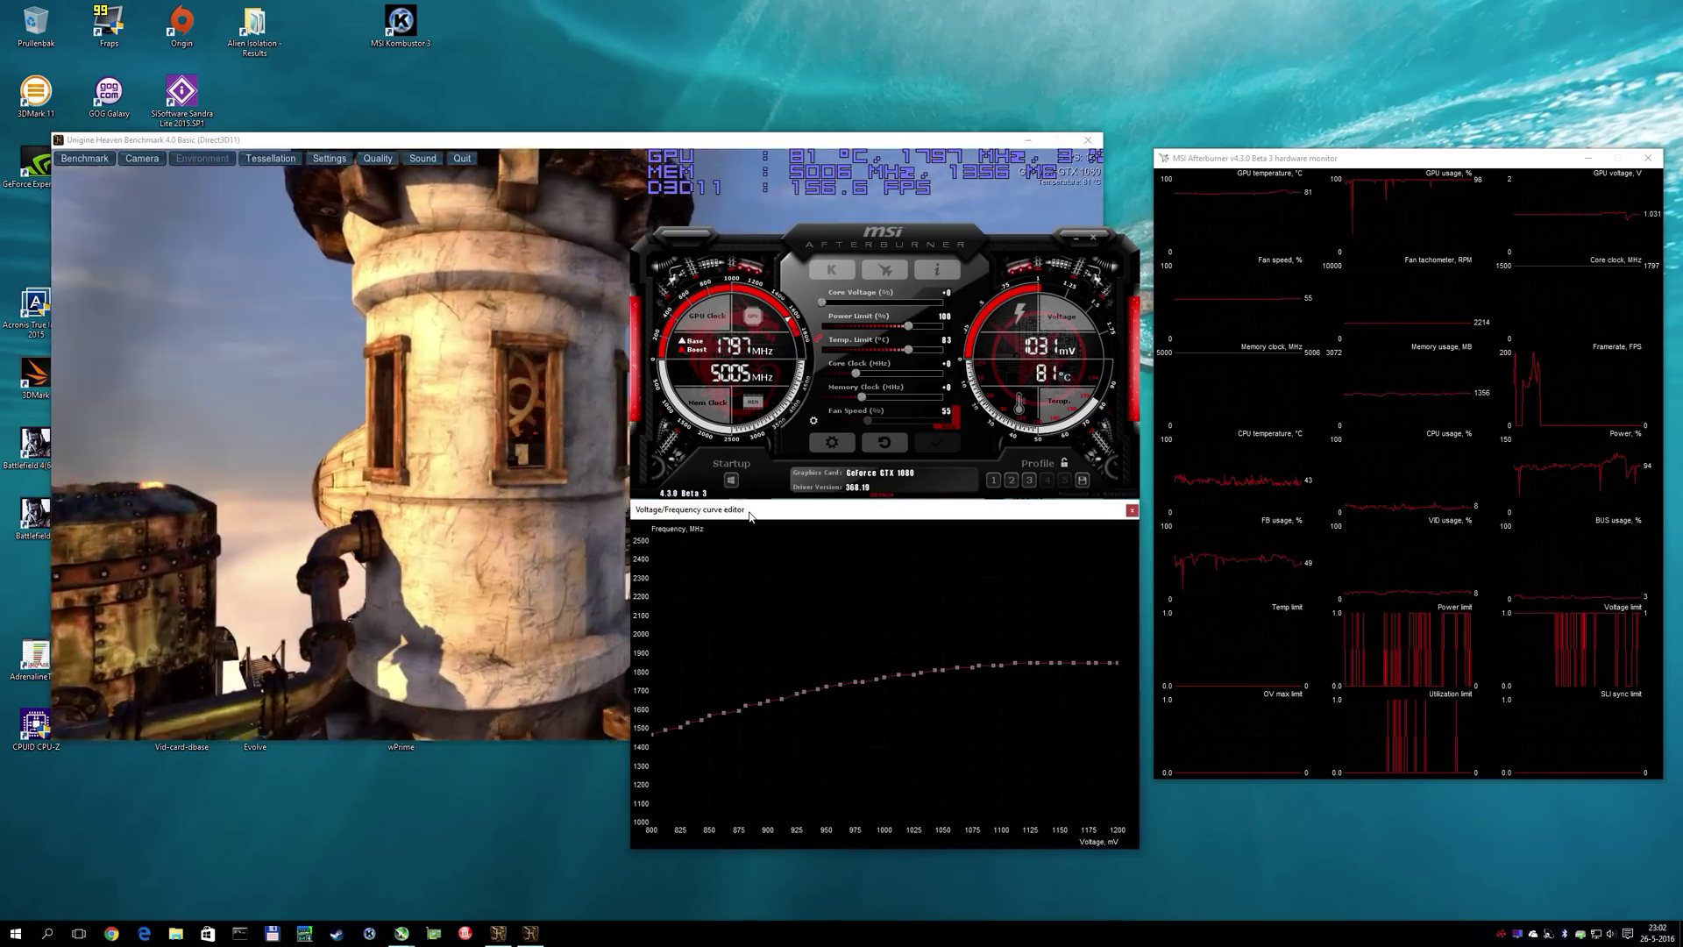
{"action": "left_click", "coordinate": [770, 491]}
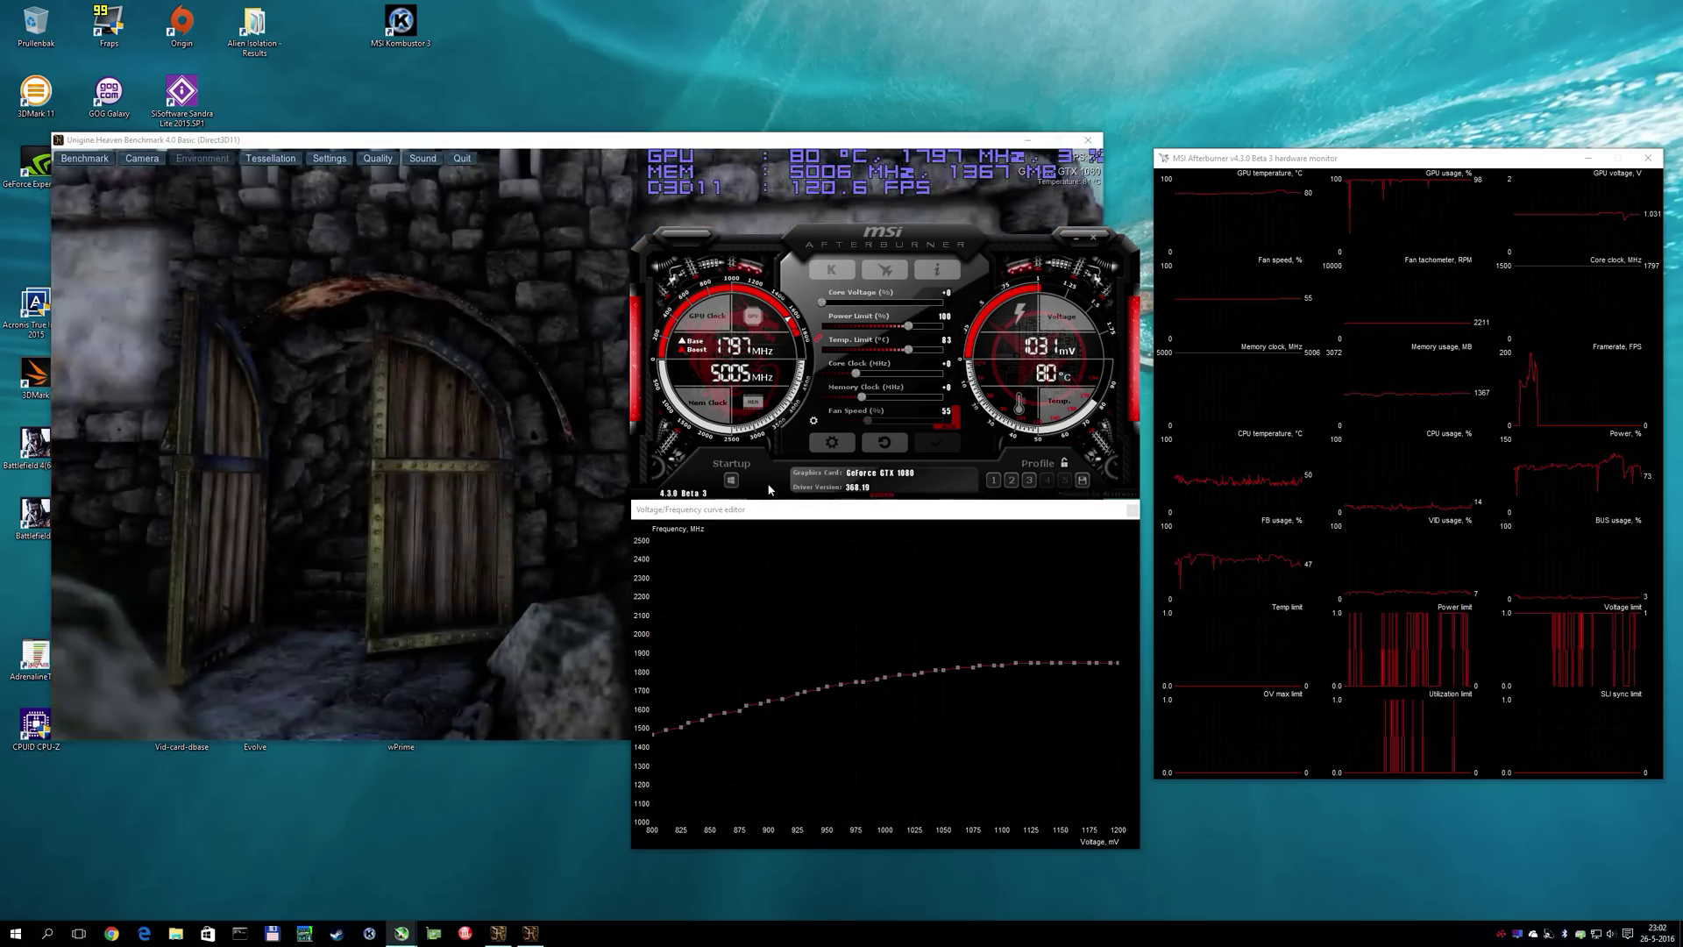
{"action": "key", "text": "ctrl+f"}
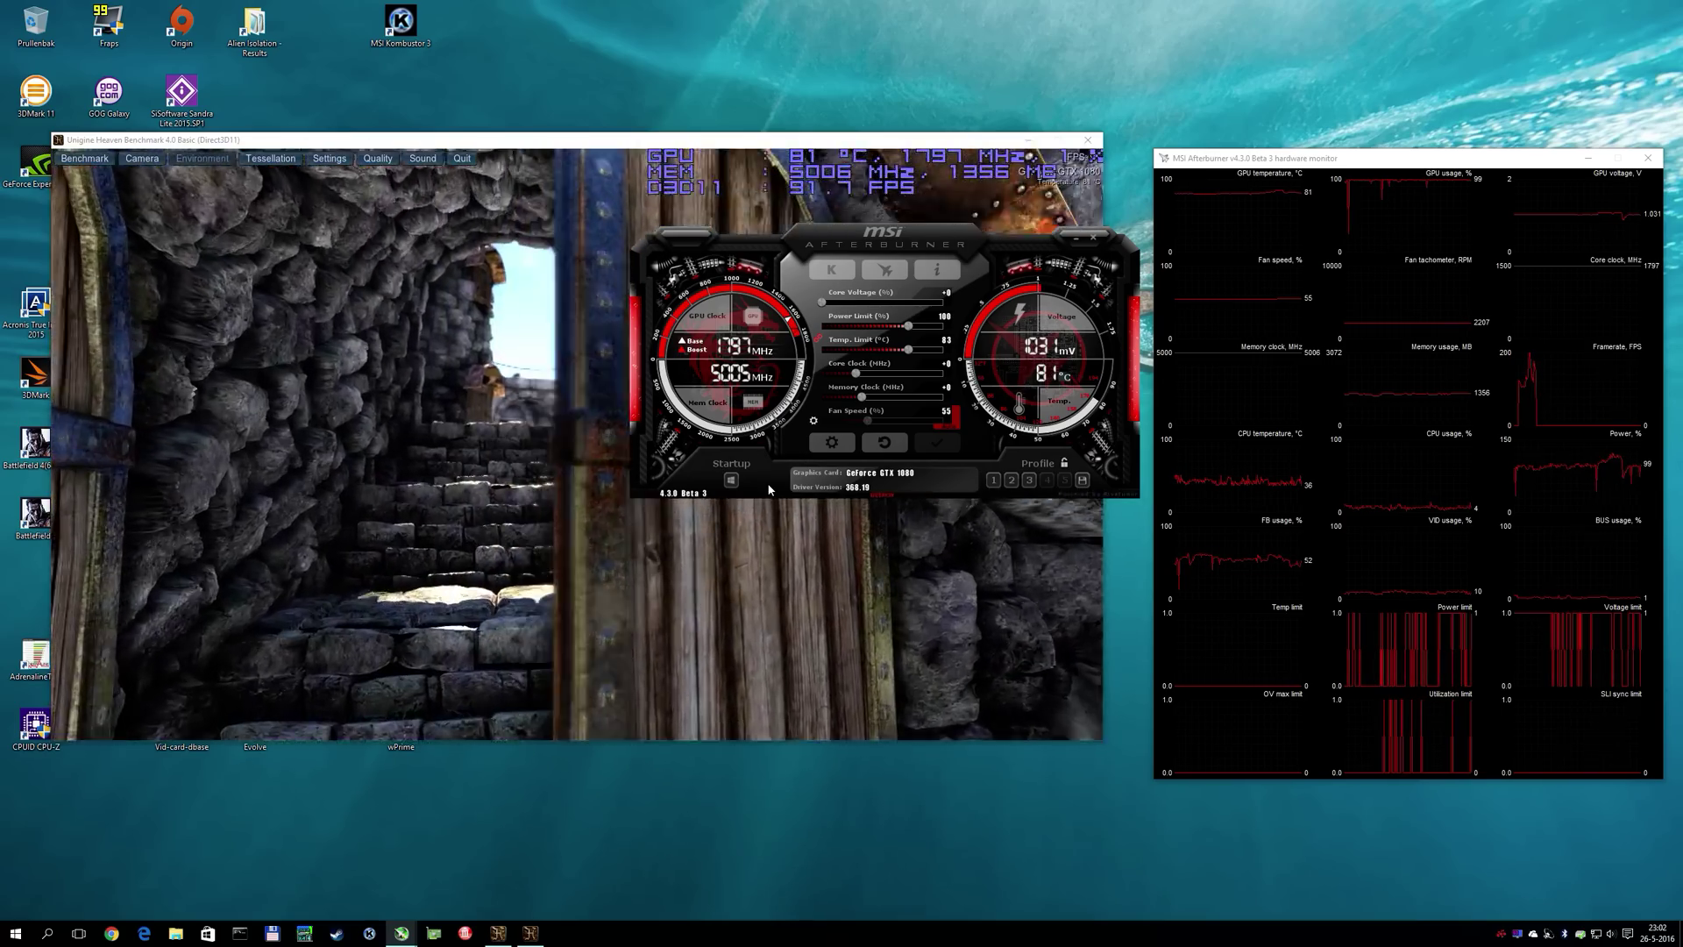
{"action": "key", "text": "ctrl+f"}
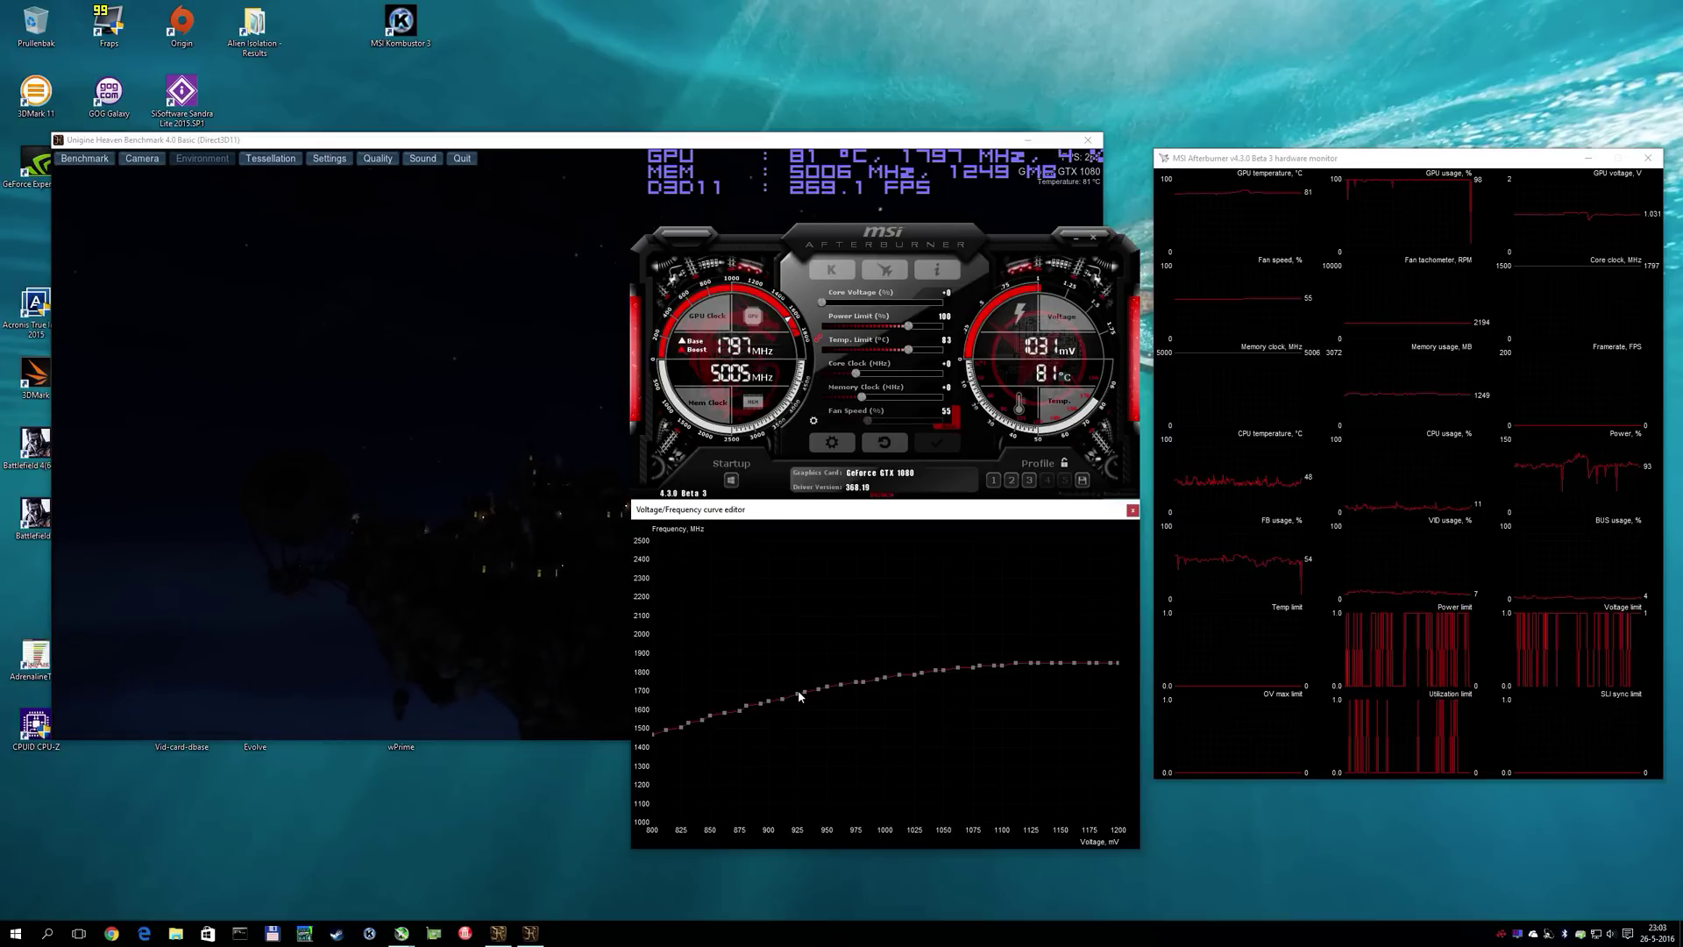
- Raise the 925 mV point to 1765 MHz and 912 mV to 1737 MHz, apply, then reset
{"action": "left_click_drag", "start_coordinate": [799, 692], "coordinate": [806, 675]}
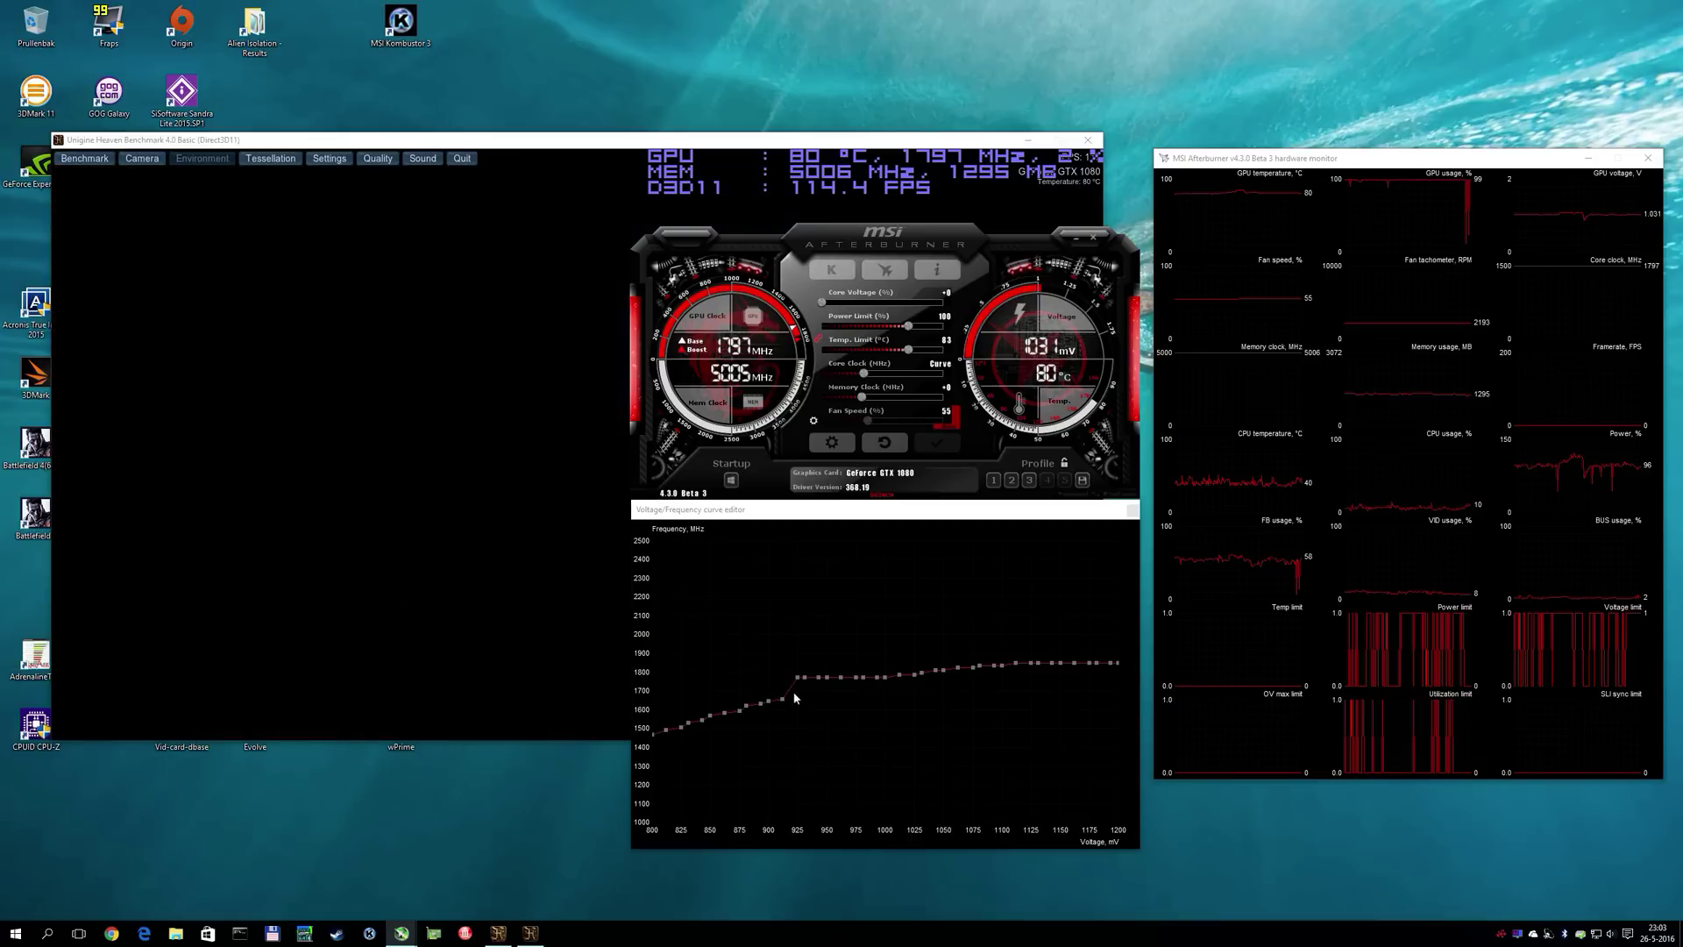
{"action": "left_click_drag", "start_coordinate": [782, 696], "coordinate": [782, 683]}
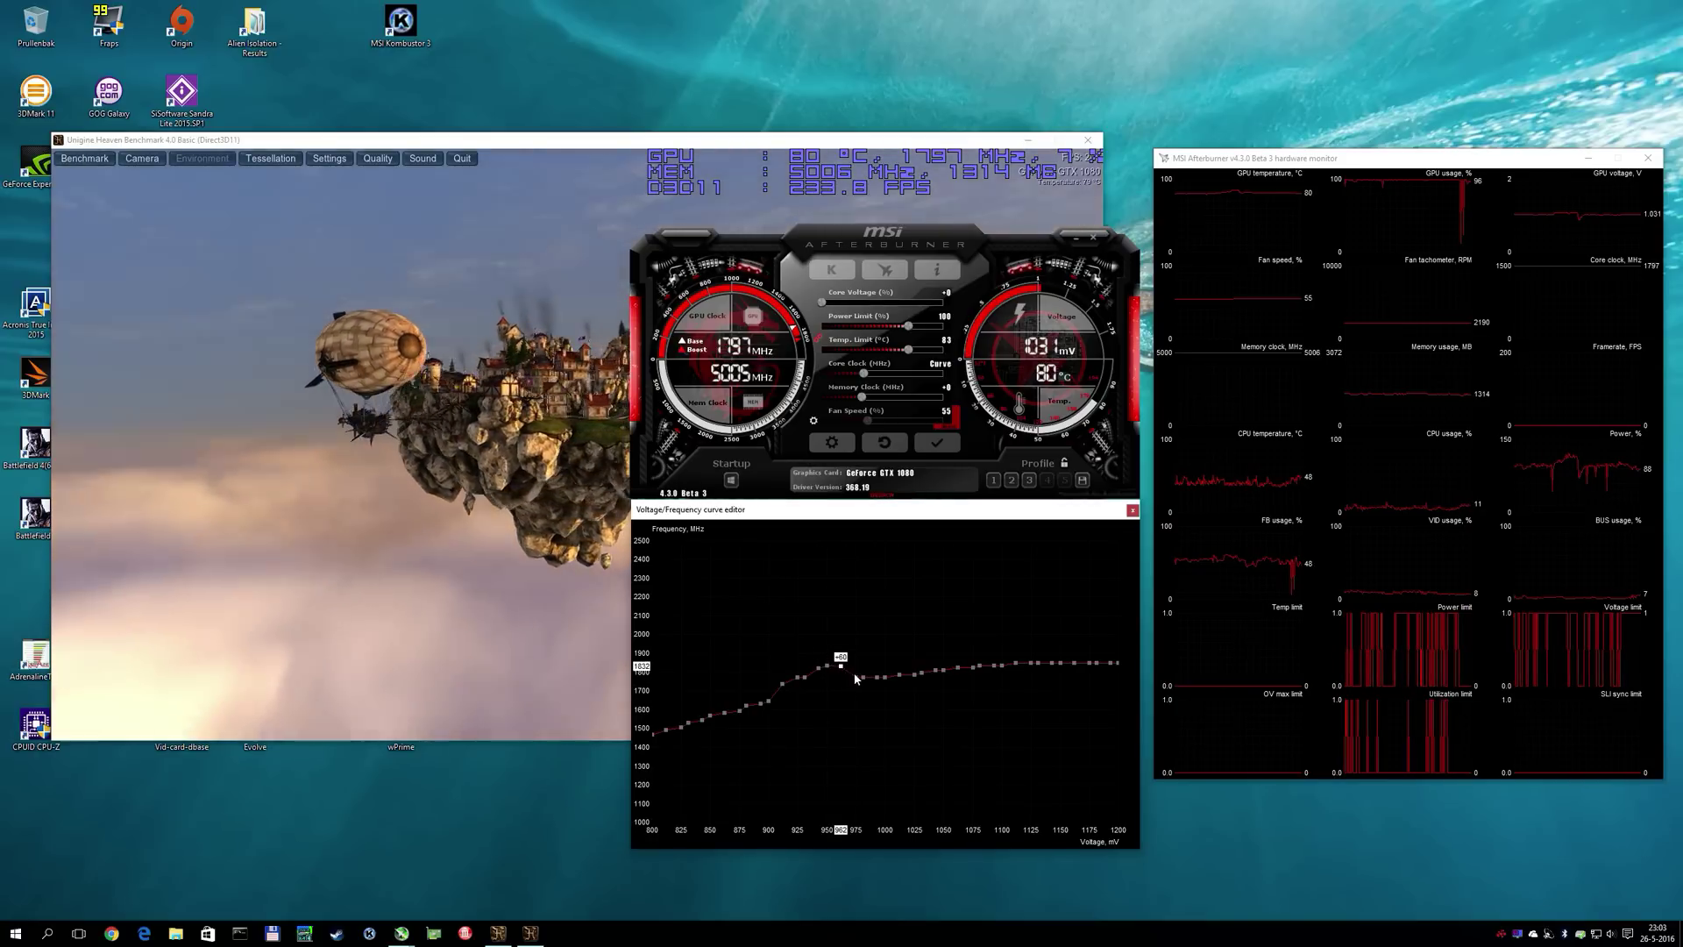
{"action": "left_click", "coordinate": [939, 445]}
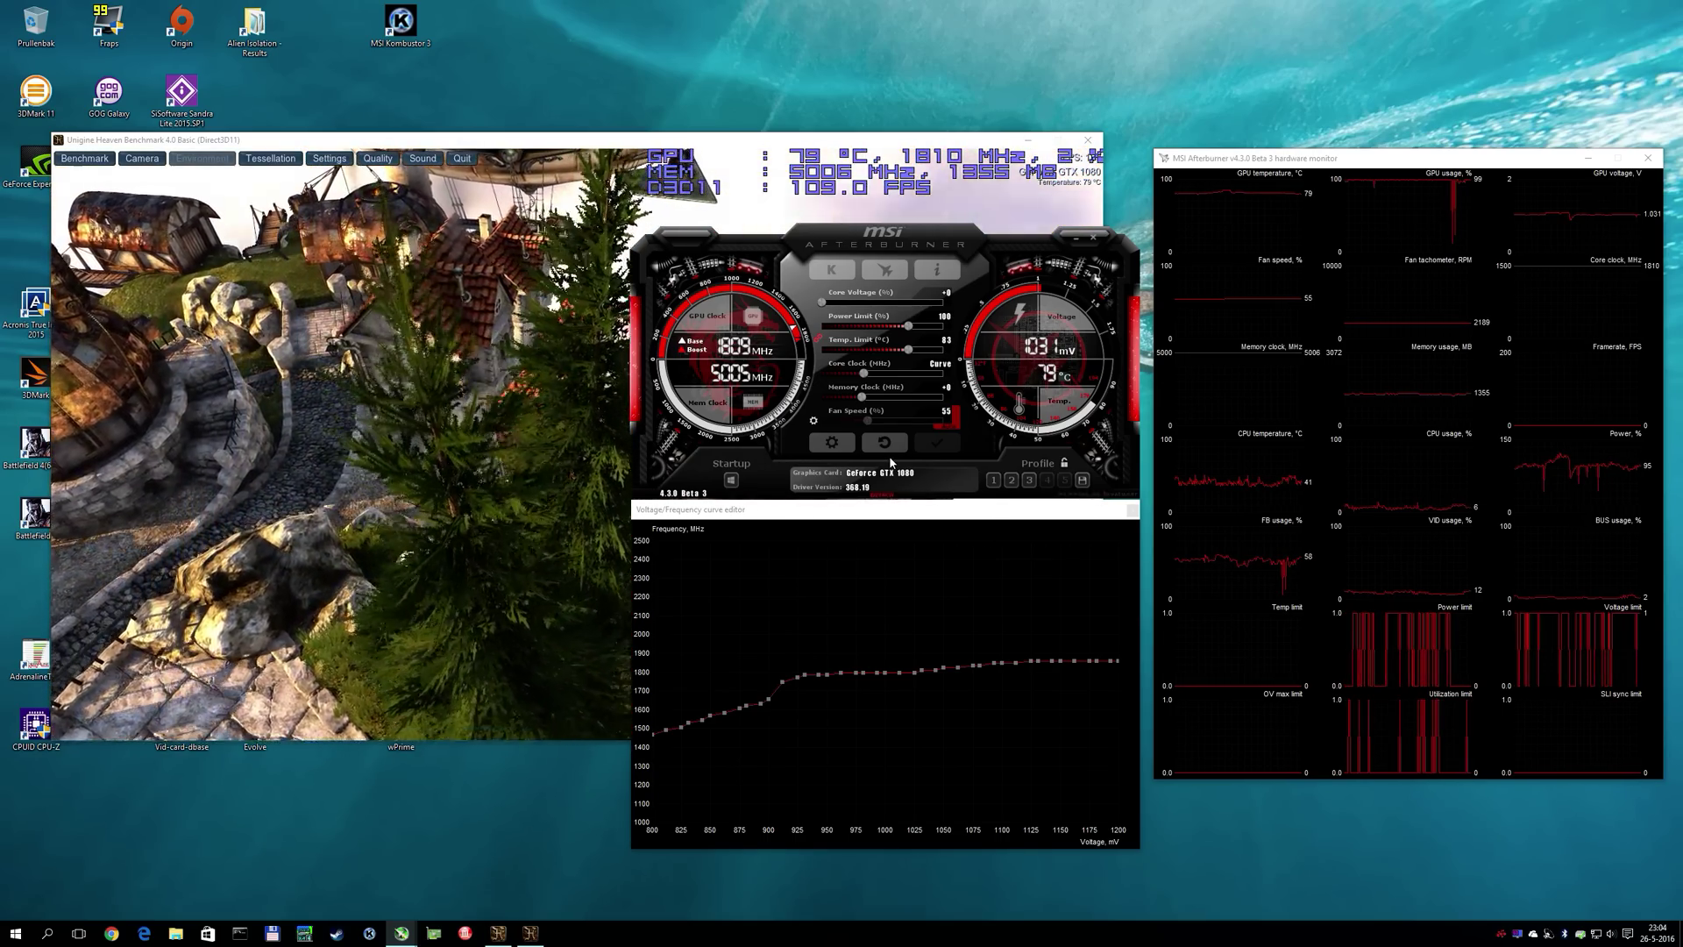
{"action": "left_click", "coordinate": [887, 443]}
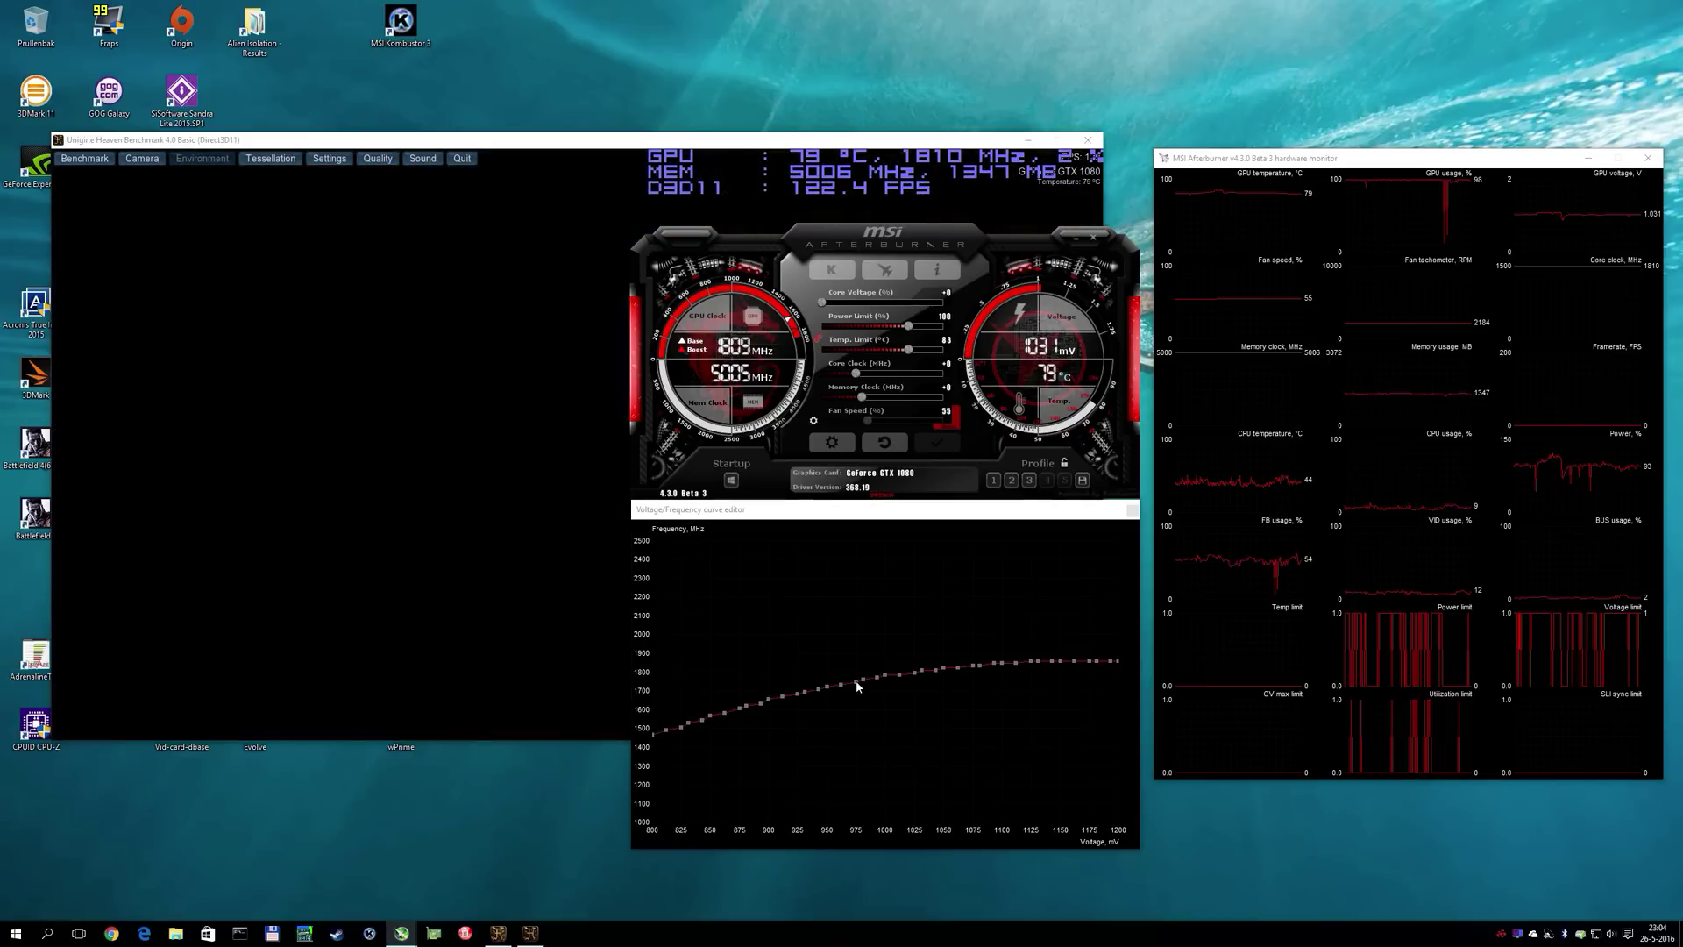
- Shift the whole frequency curve up 43 MHz, then down to a −200 MHz core offset
{"action": "left_click_drag", "start_coordinate": [858, 683], "coordinate": [857, 660]}
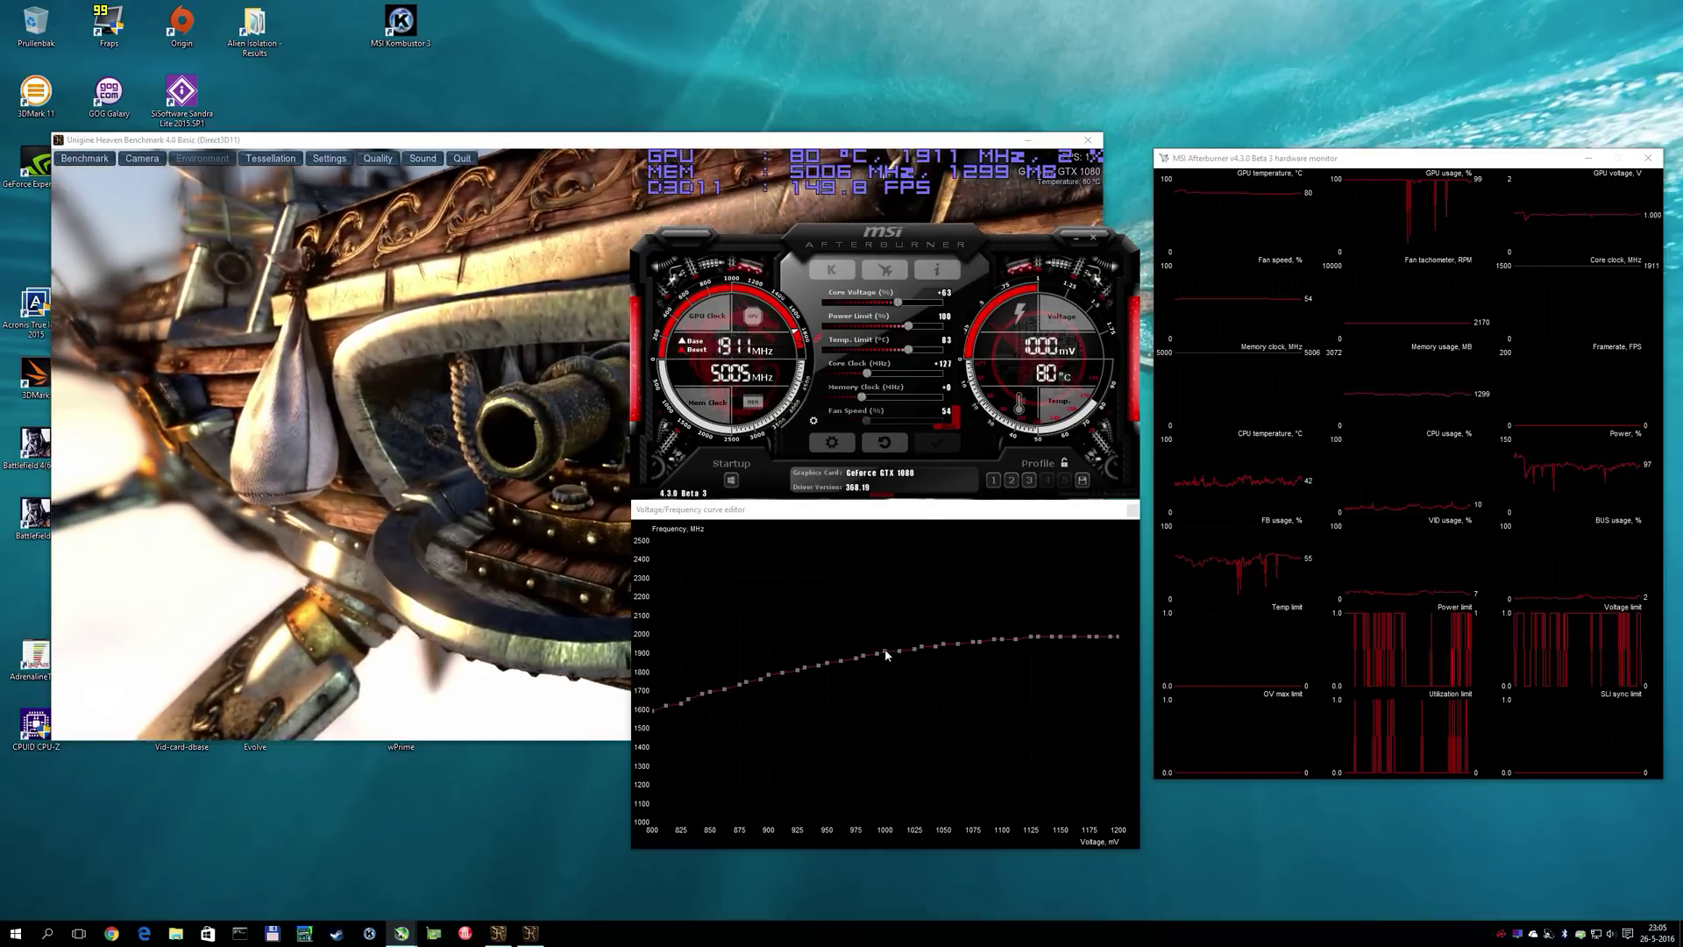
{"action": "left_click_drag", "start_coordinate": [885, 653], "coordinate": [889, 714]}
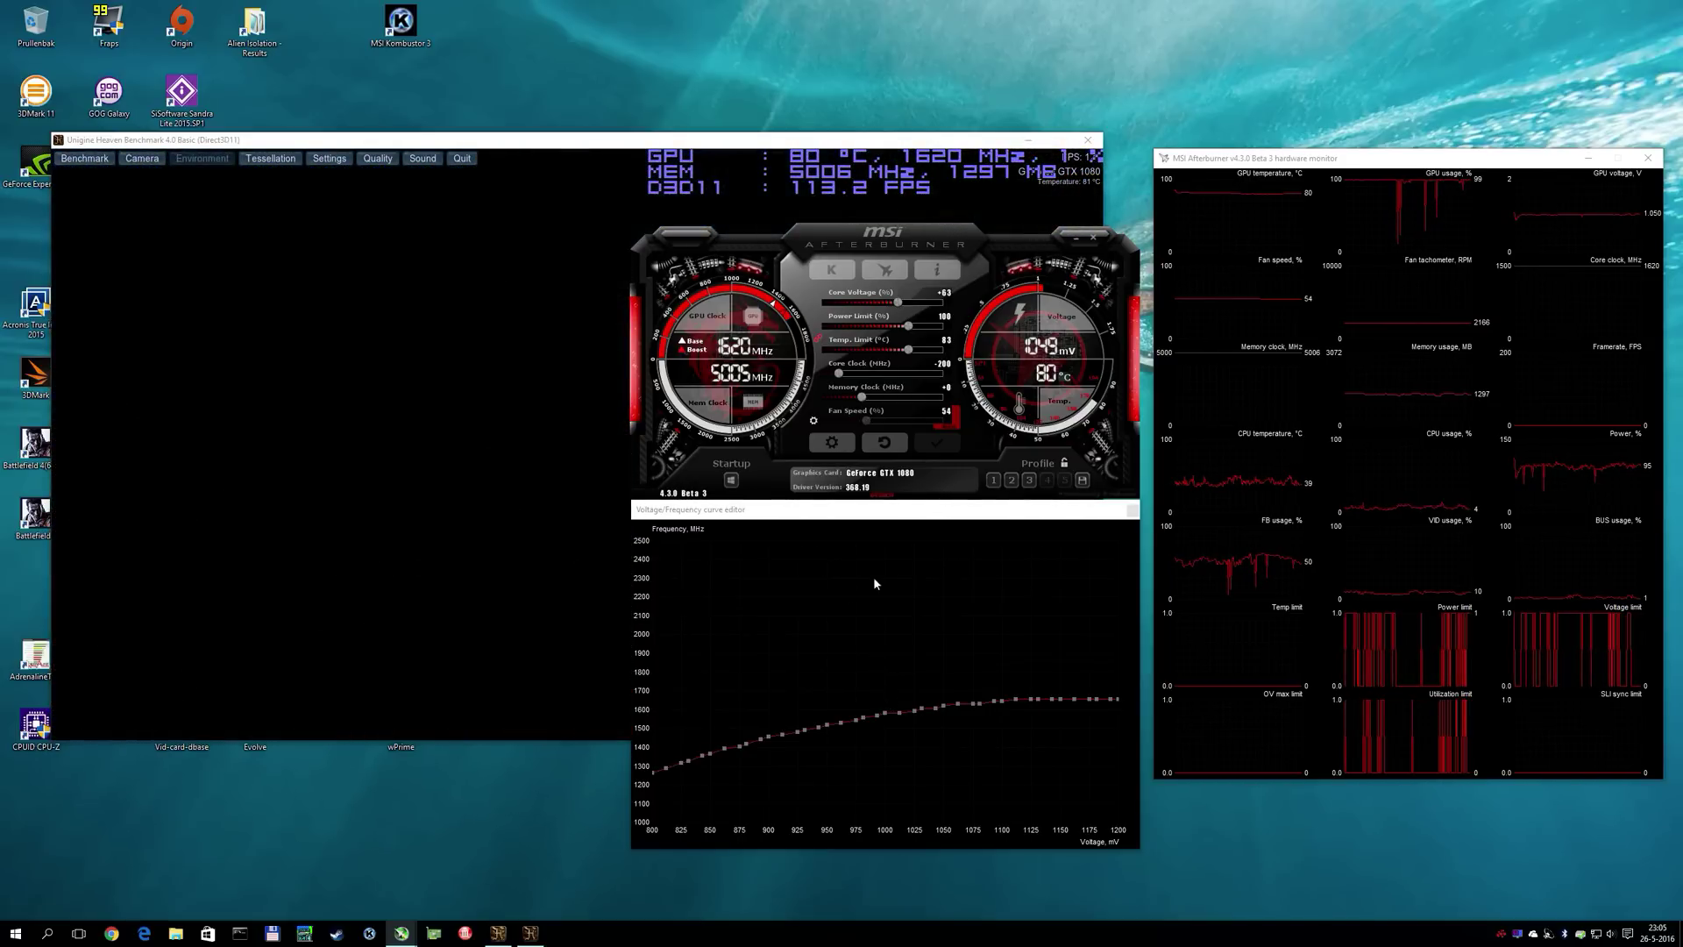
- Reset voltage and core clock offsets to +0, then adjust the 862 mV curve point
{"action": "left_click", "coordinate": [885, 445]}
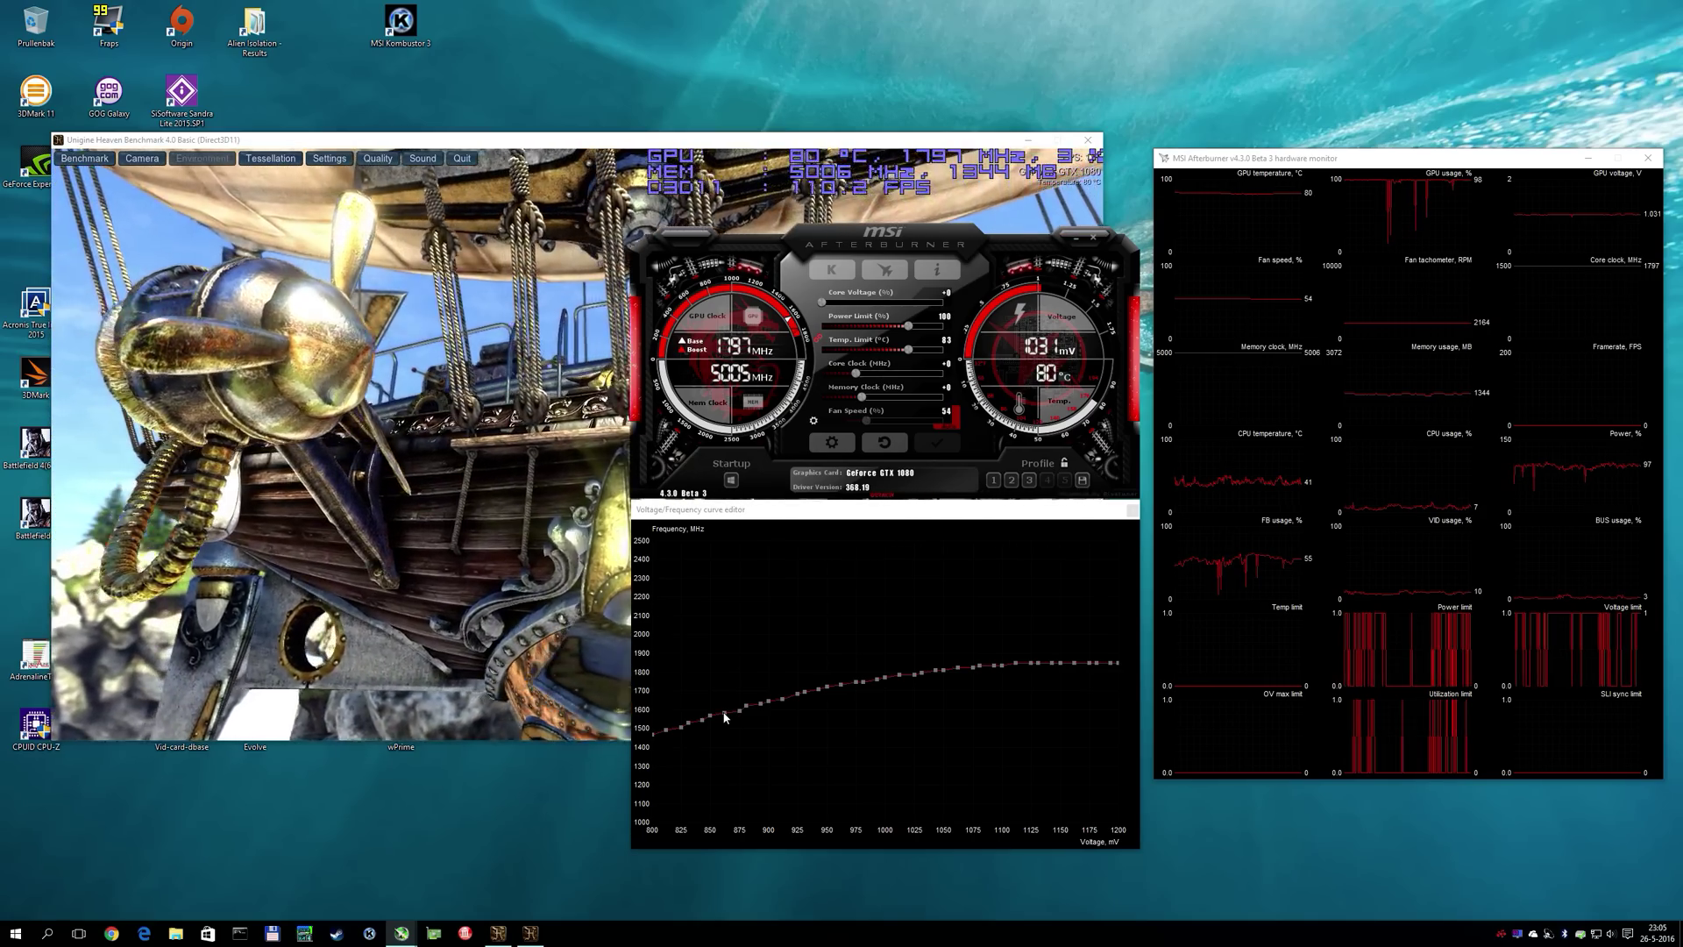
{"action": "mouse_move", "coordinate": [724, 718]}
{"action": "left_mouse_down"}
{"action": "mouse_move", "coordinate": [734, 760]}
{"action": "mouse_move", "coordinate": [725, 658]}
{"action": "mouse_move", "coordinate": [729, 704]}
{"action": "left_mouse_up"}
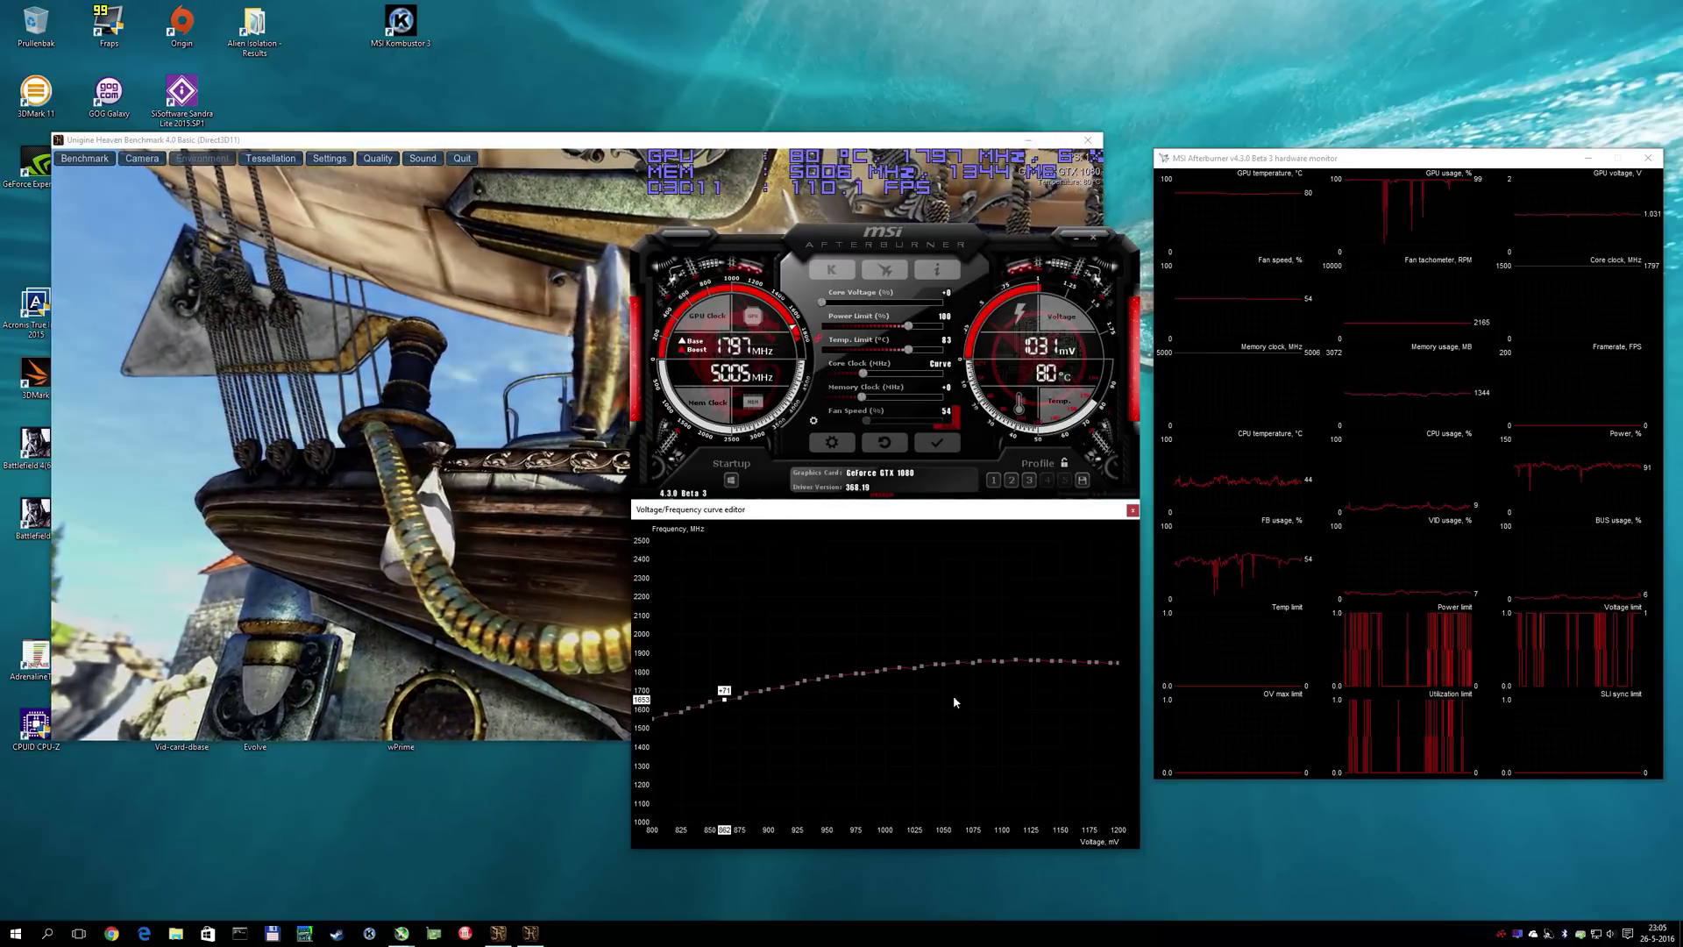
- Raise the 862 mV curve point to 1688 MHz and the 1175 mV point to 1933 MHz
{"action": "left_click_drag", "start_coordinate": [1087, 661], "coordinate": [1089, 657]}
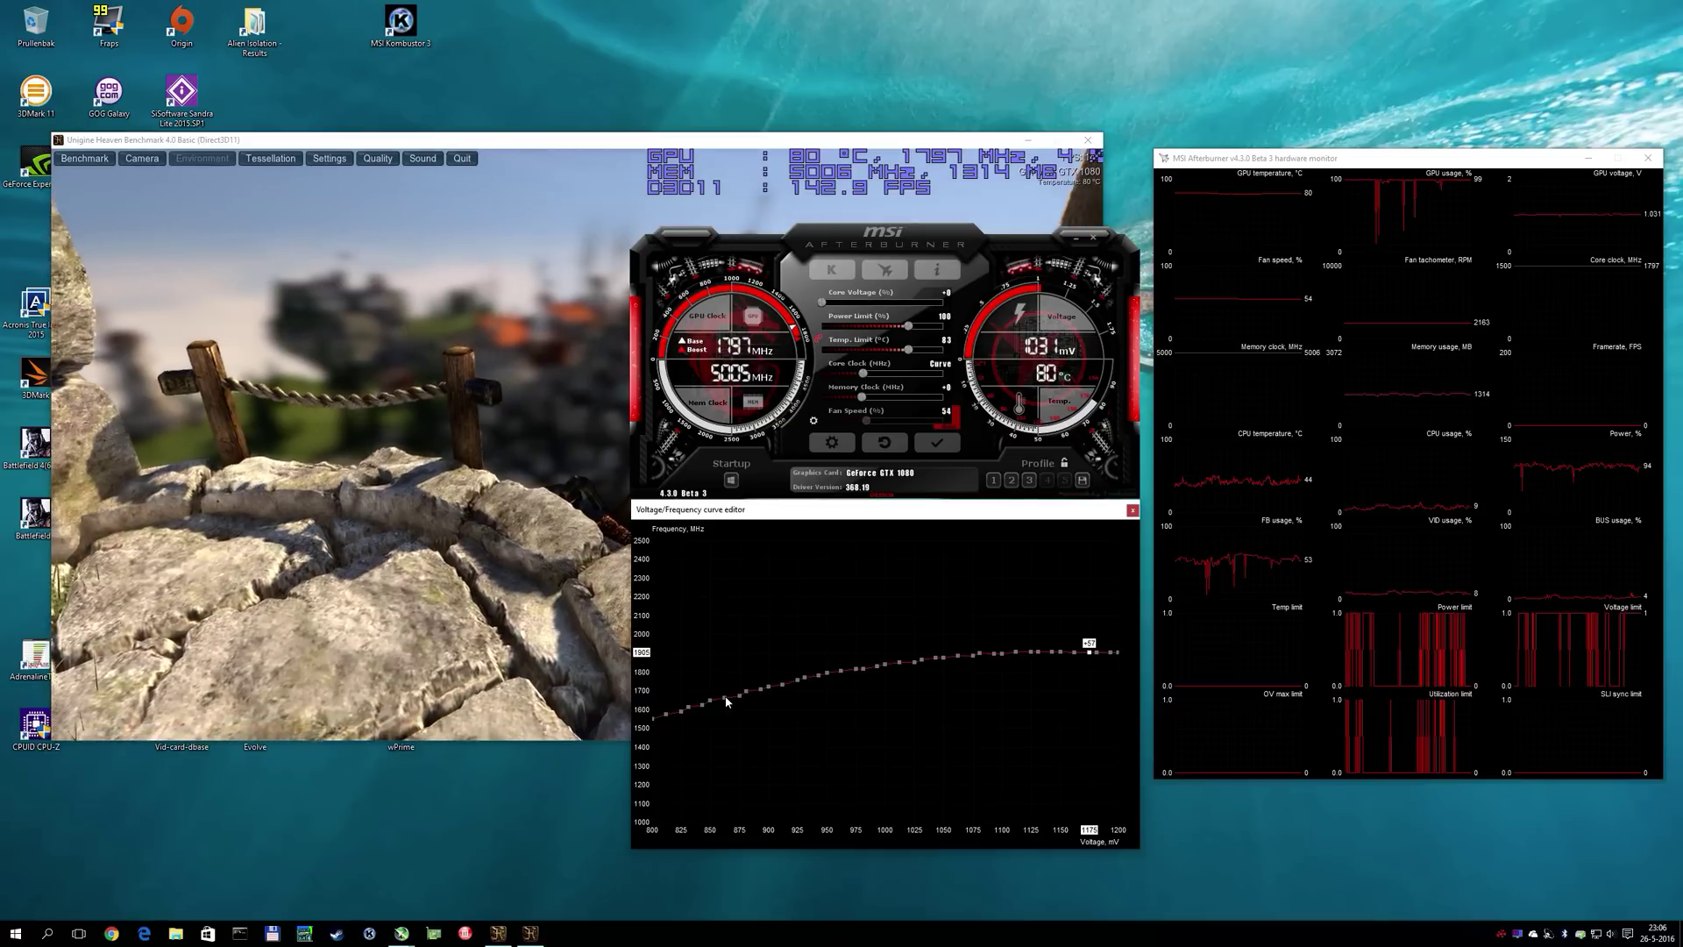
{"action": "left_click_drag", "start_coordinate": [726, 702], "coordinate": [726, 696]}
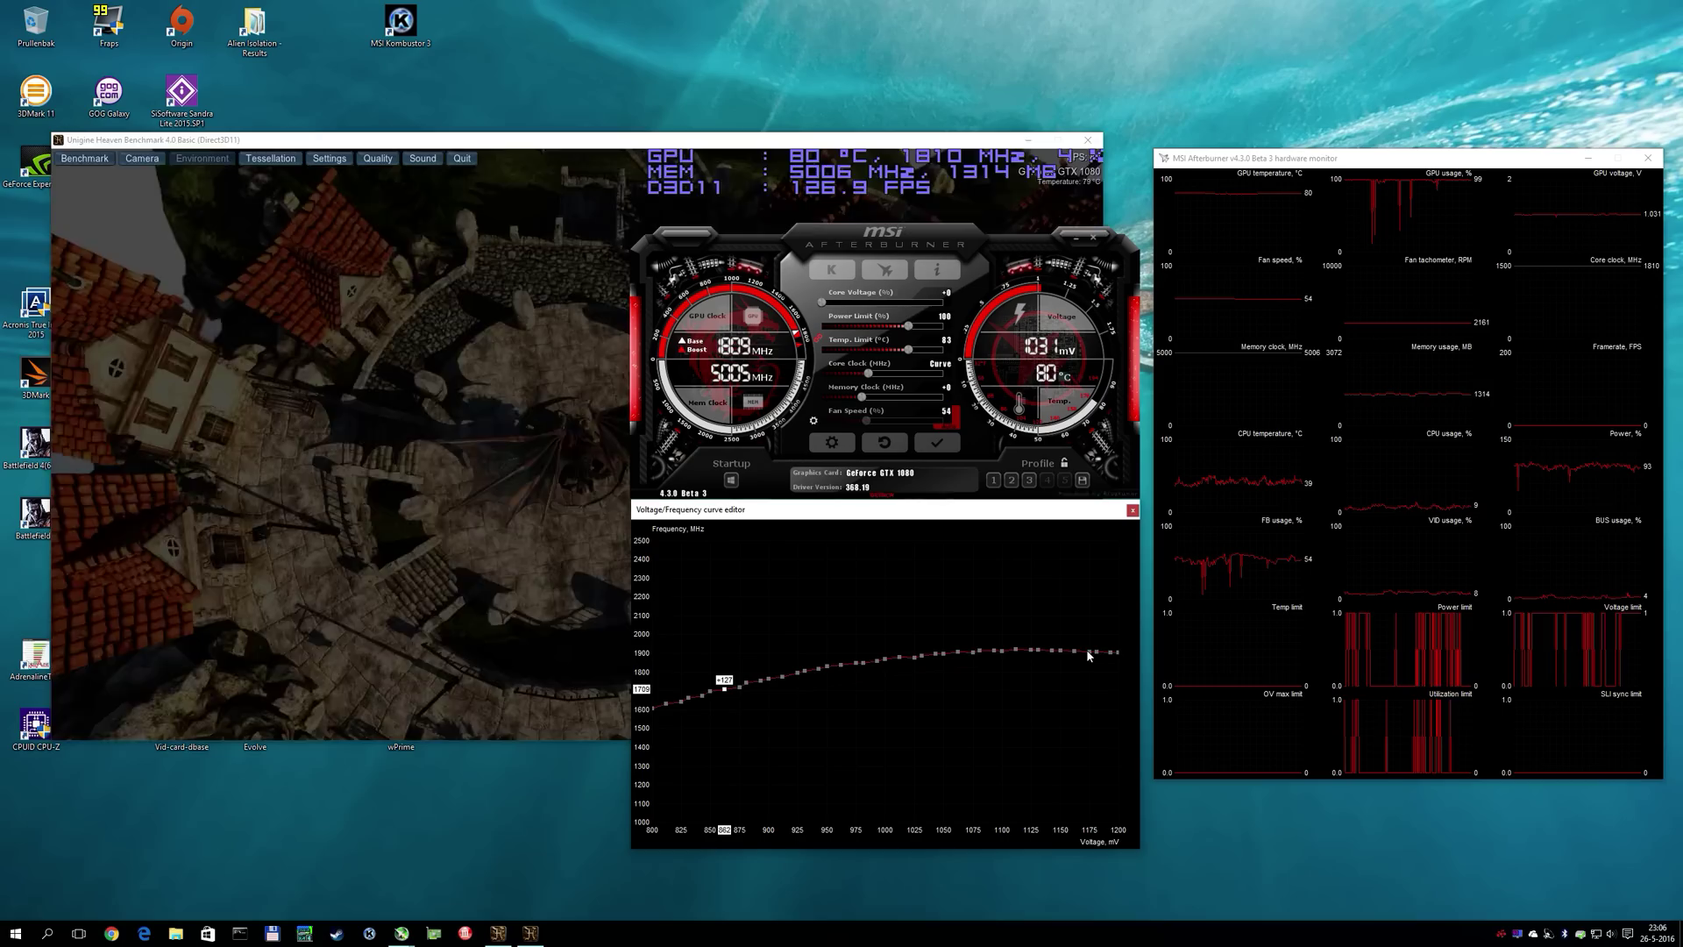
{"action": "left_click_drag", "start_coordinate": [1089, 650], "coordinate": [1090, 647]}
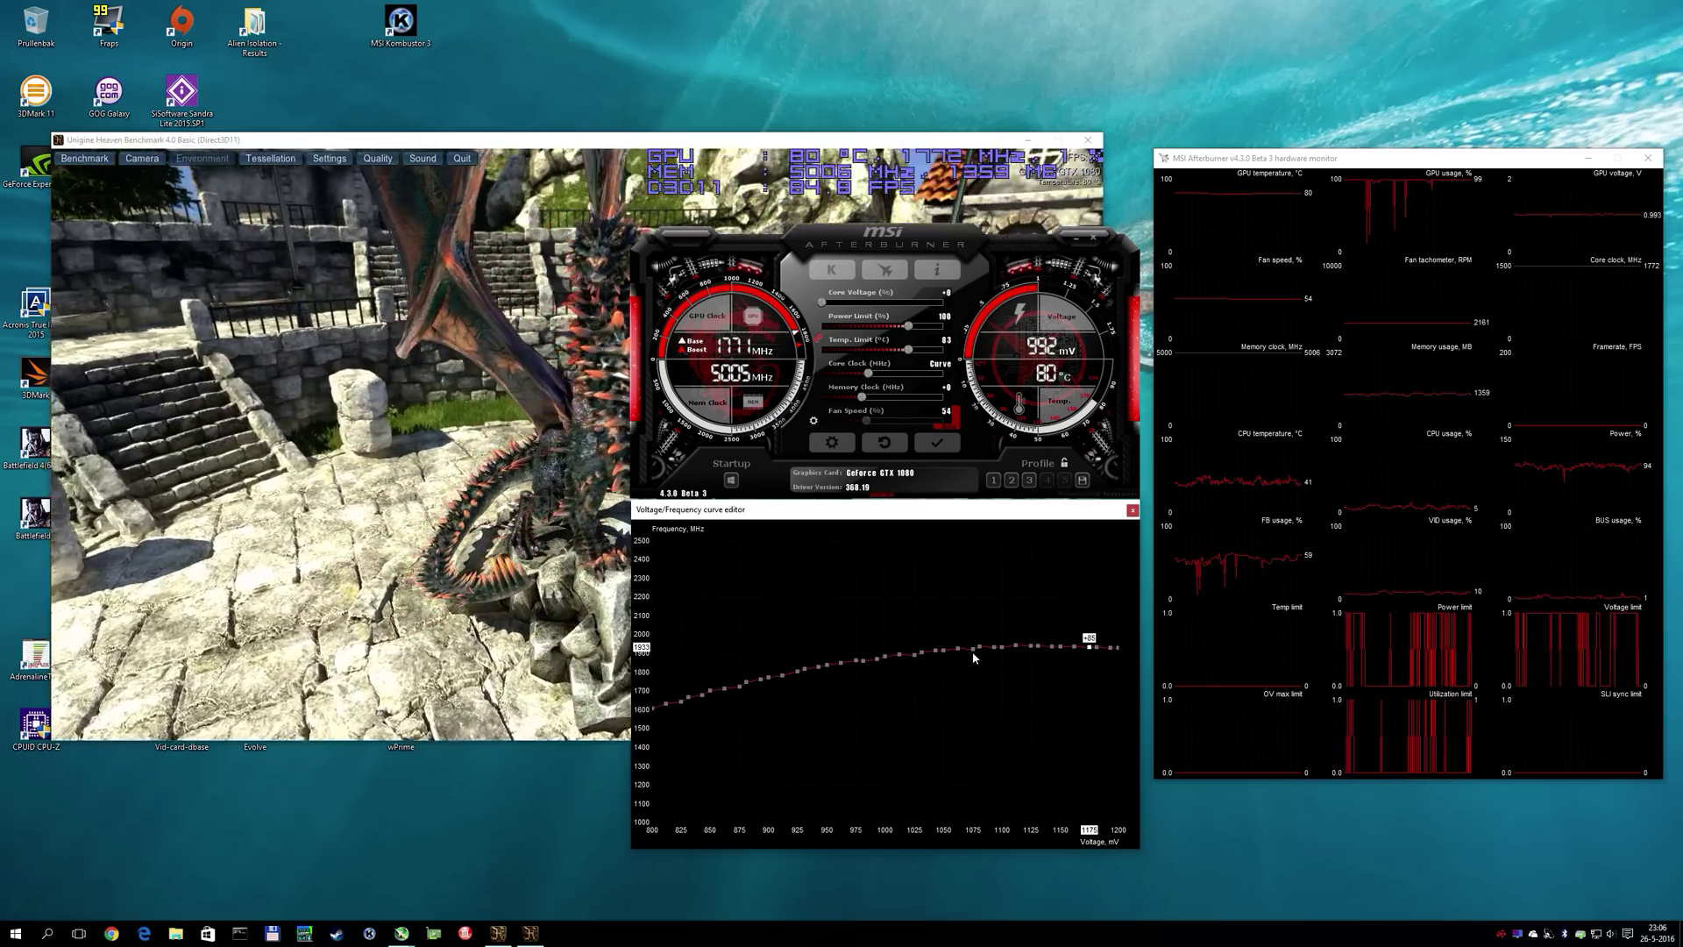
- Set core voltage to about +96, apply the custom curve, then reset everything to defaults
{"action": "left_click_drag", "start_coordinate": [824, 303], "coordinate": [940, 303]}
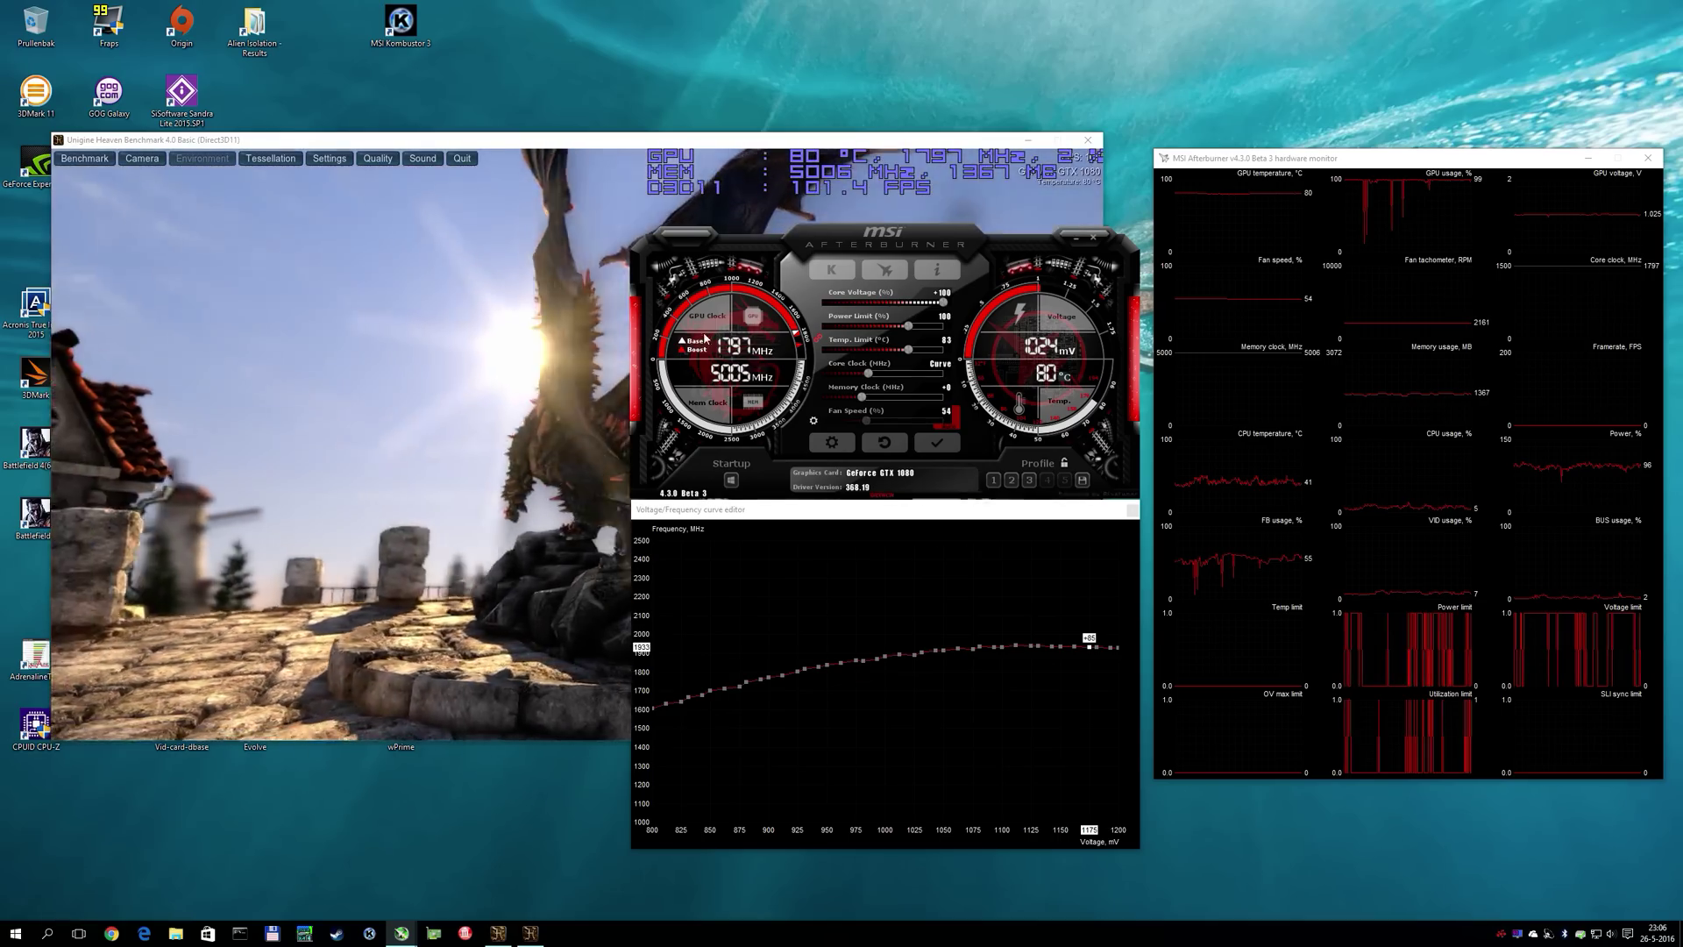
{"action": "left_click", "coordinate": [943, 449]}
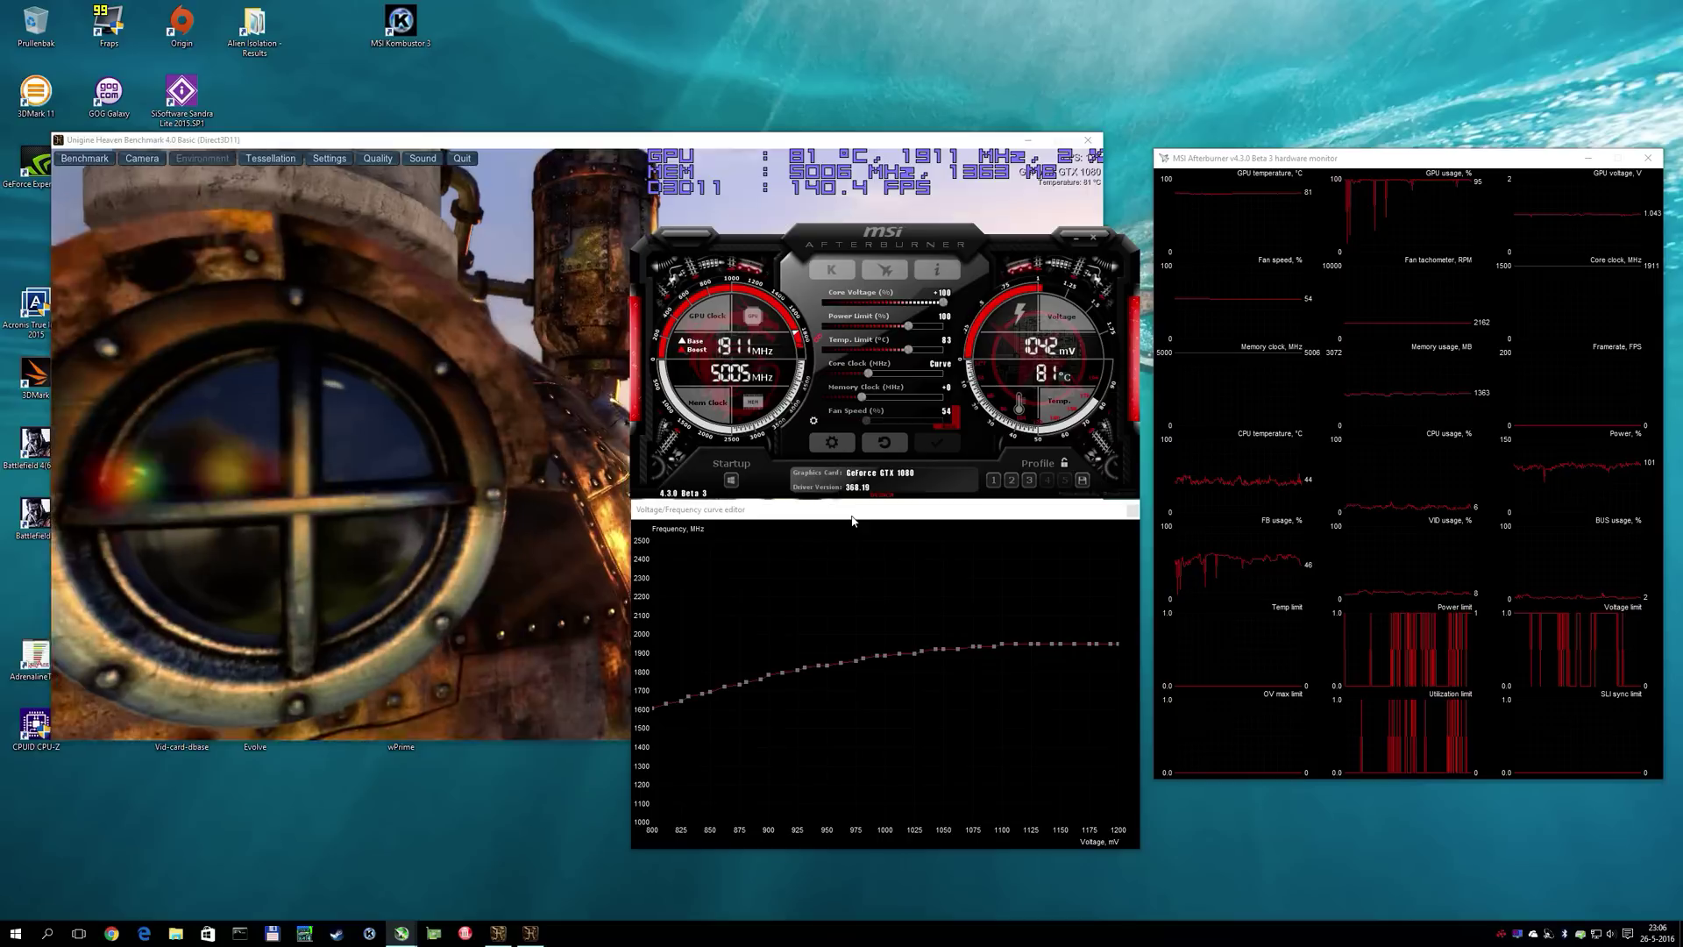
{"action": "left_click", "coordinate": [883, 442]}
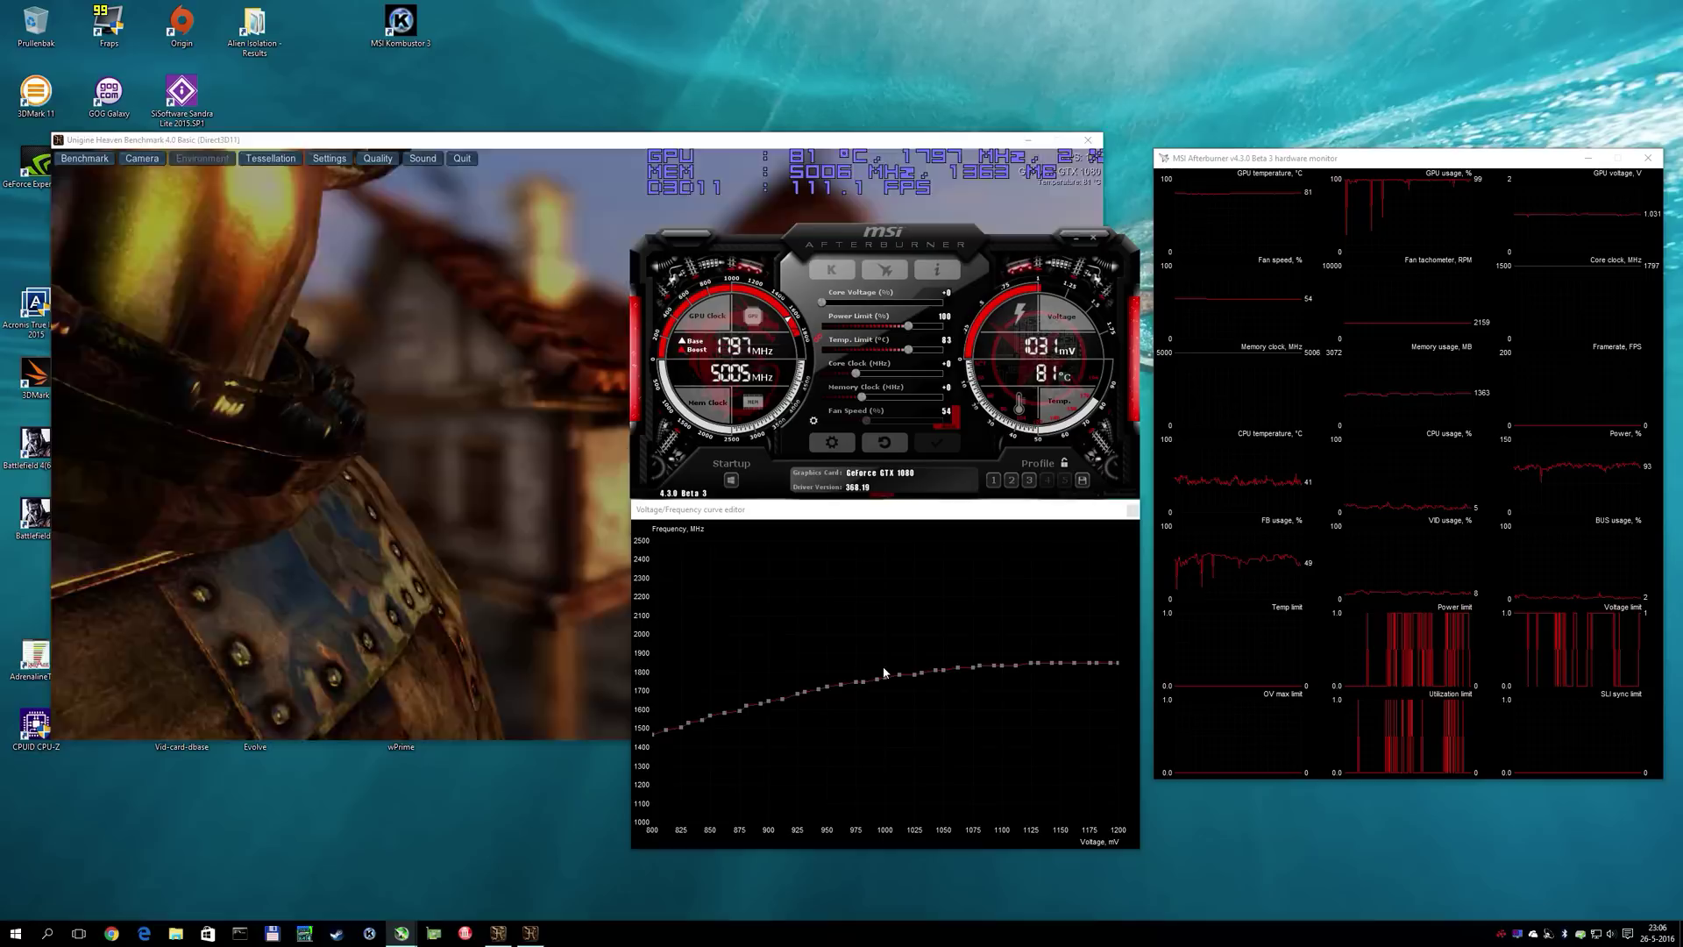
- Load and apply saved profile 3, reaching 1987 MHz core and 5556 MHz memory
{"action": "left_click", "coordinate": [1030, 480]}
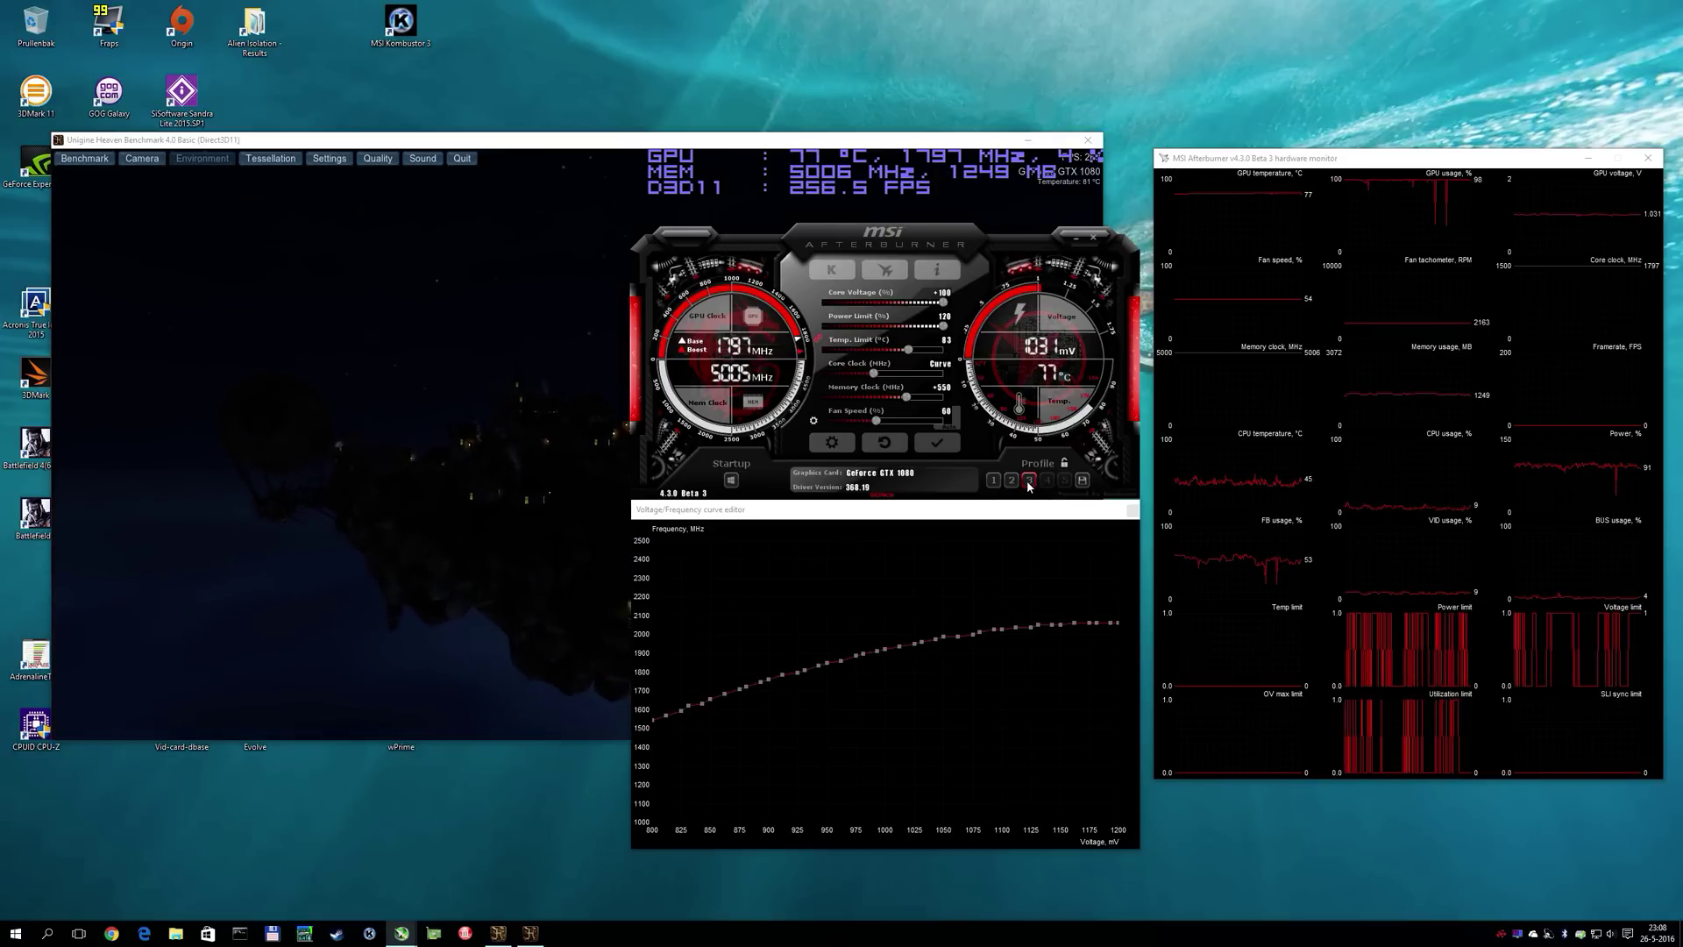
{"action": "left_click", "coordinate": [921, 441]}
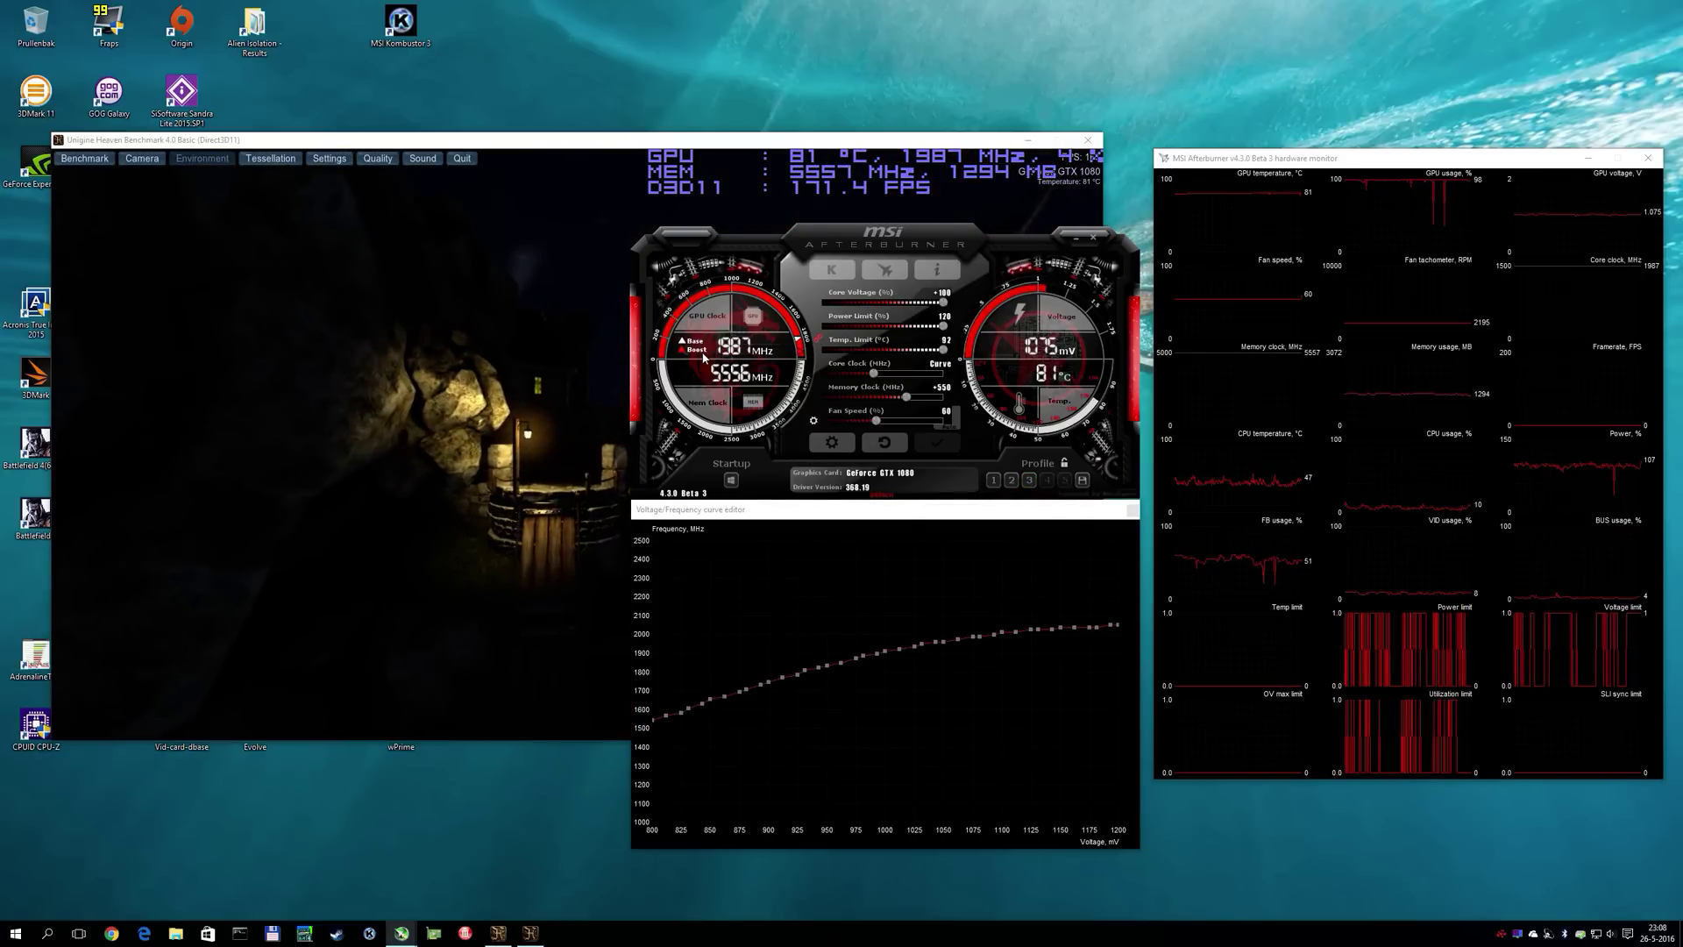